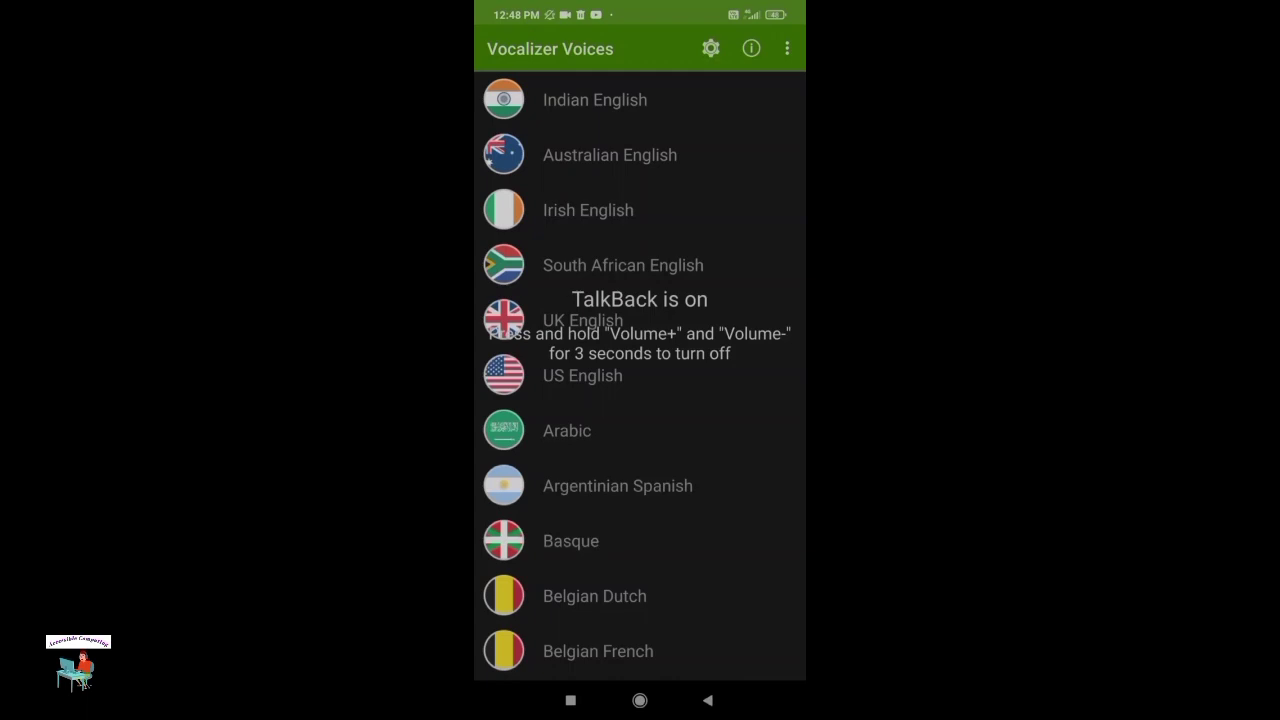
# Step TalkBack through the top languages and switch its reading control to speech rate
pyautogui.click(588, 210)
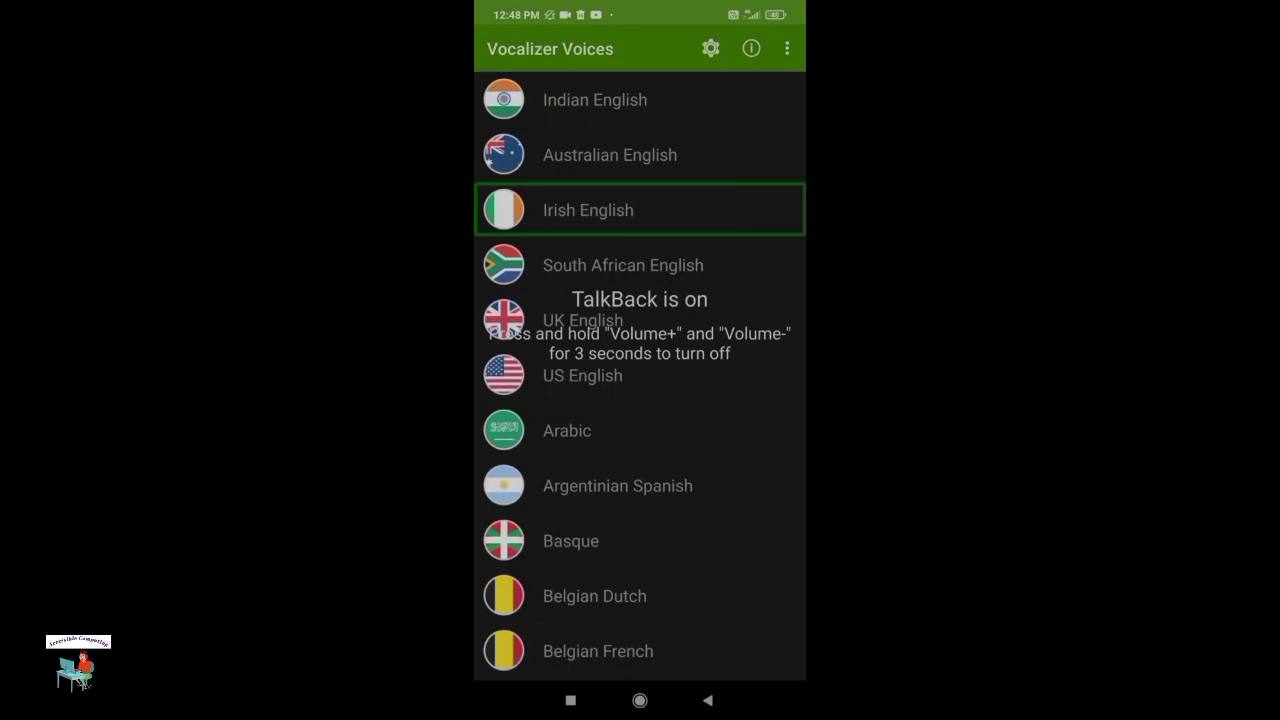
pyautogui.click(610, 155)
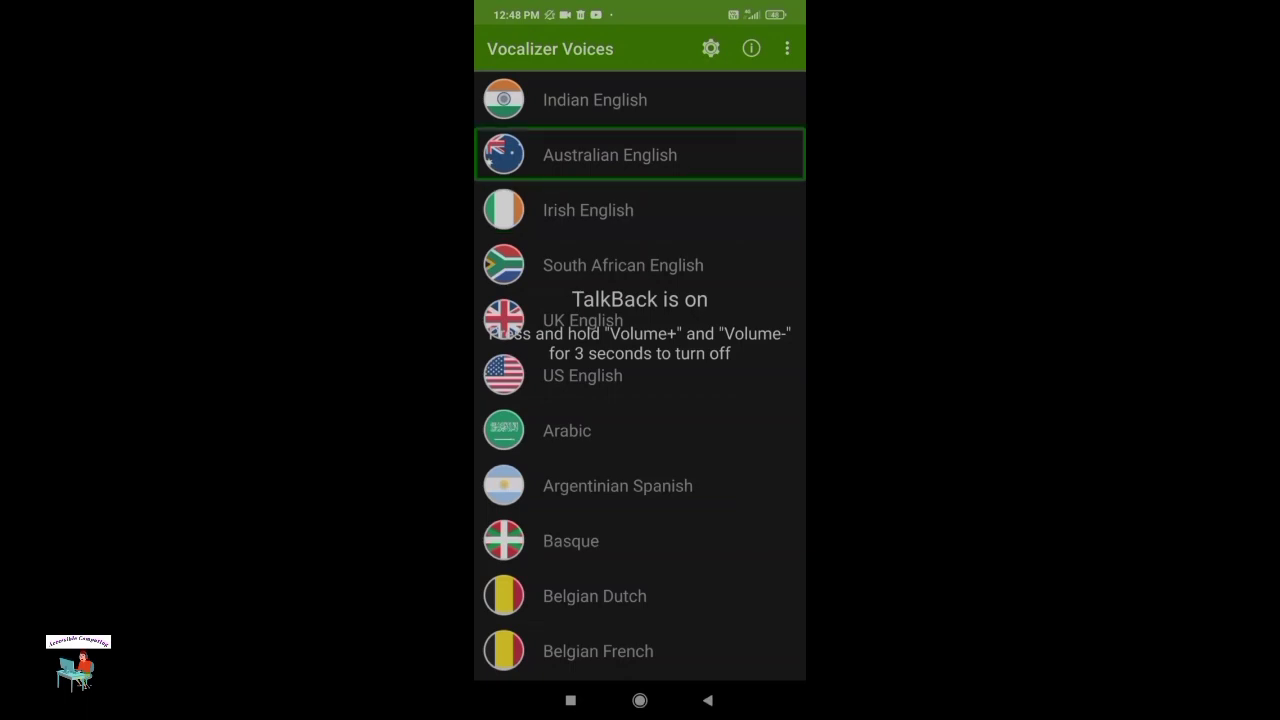
pyautogui.click(595, 100)
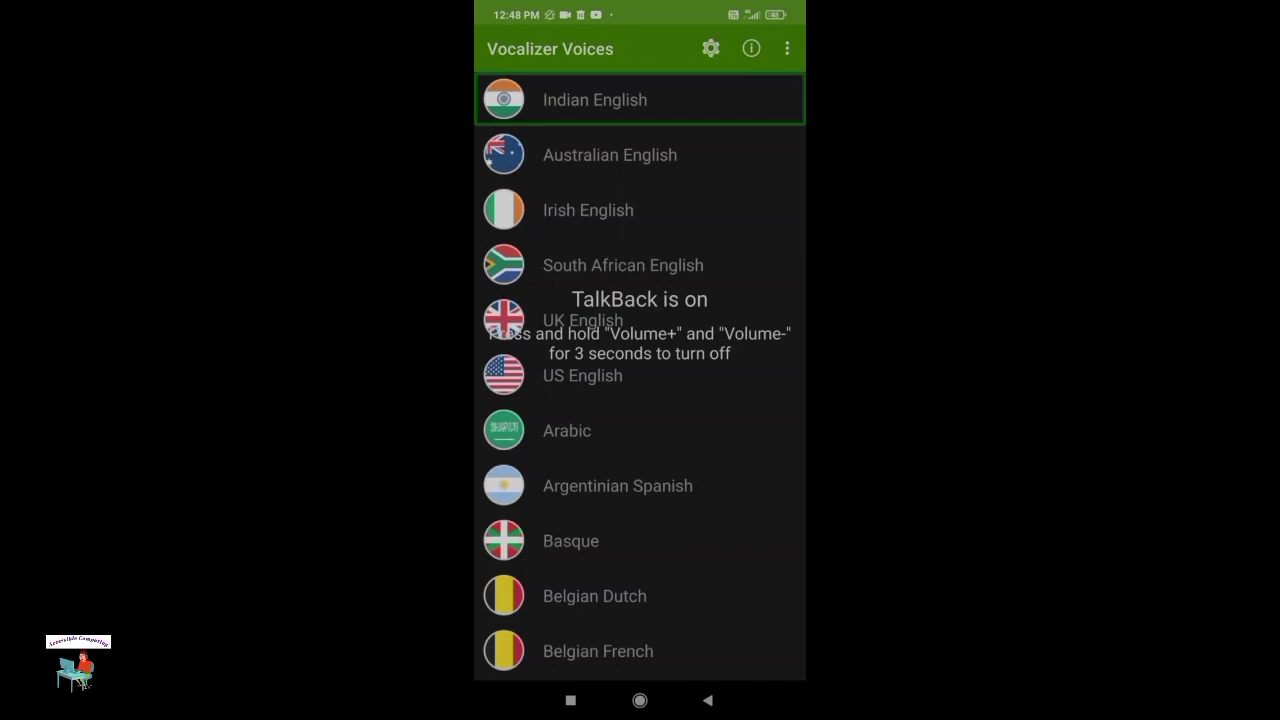
pyautogui.click(610, 155)
pyautogui.click(595, 100)
pyautogui.click(787, 48)
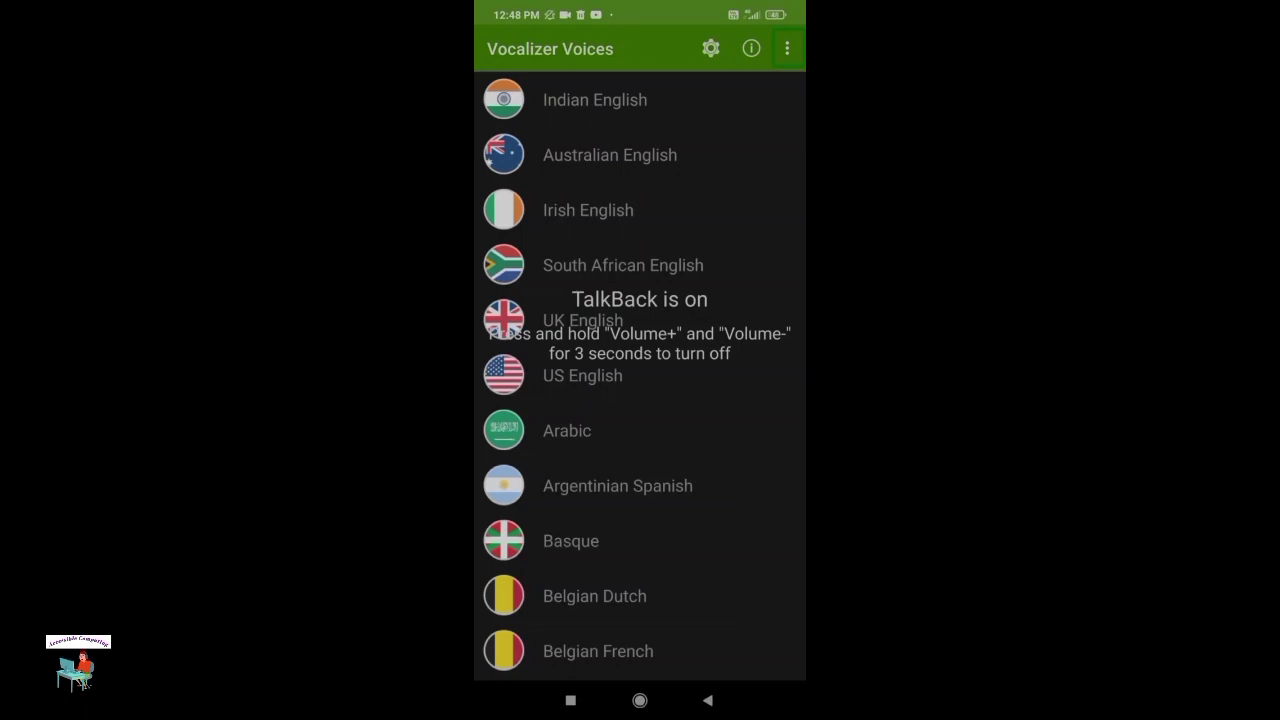
pyautogui.moveTo(640, 450); pyautogui.dragTo(640, 250)
pyautogui.moveTo(700, 450); pyautogui.dragTo(580, 450)
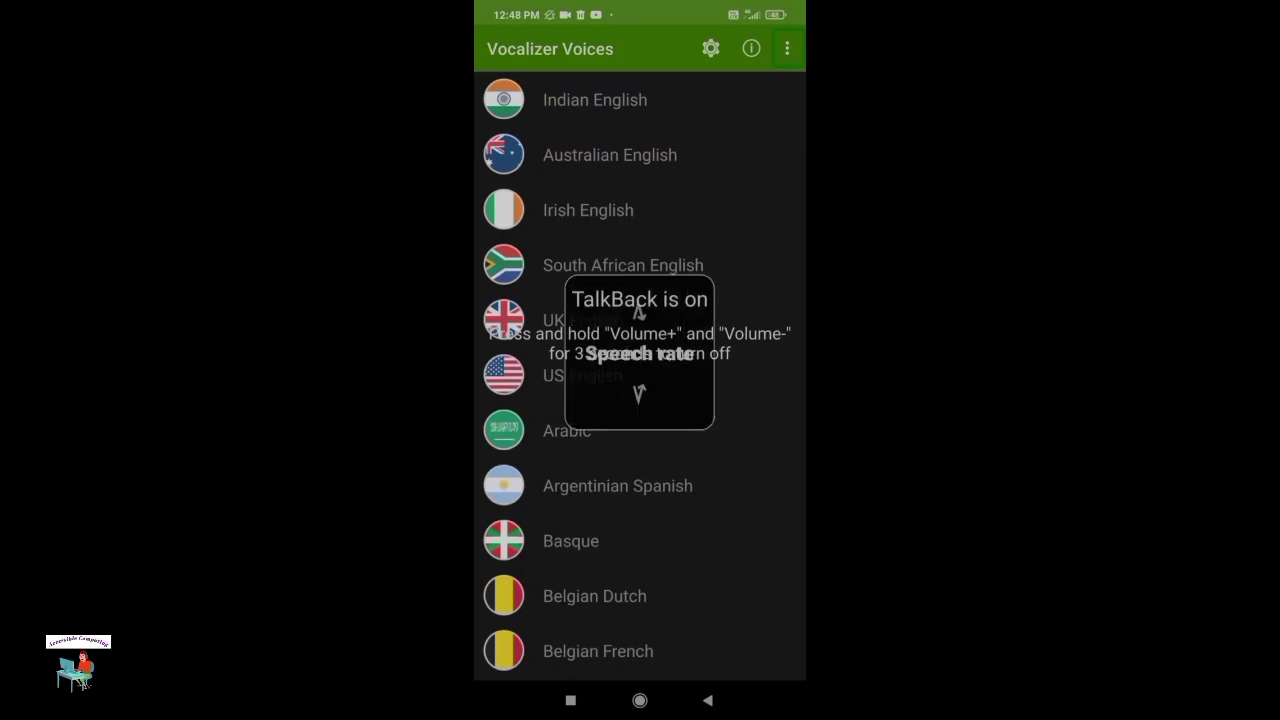
pyautogui.moveTo(640, 250); pyautogui.dragTo(640, 450)
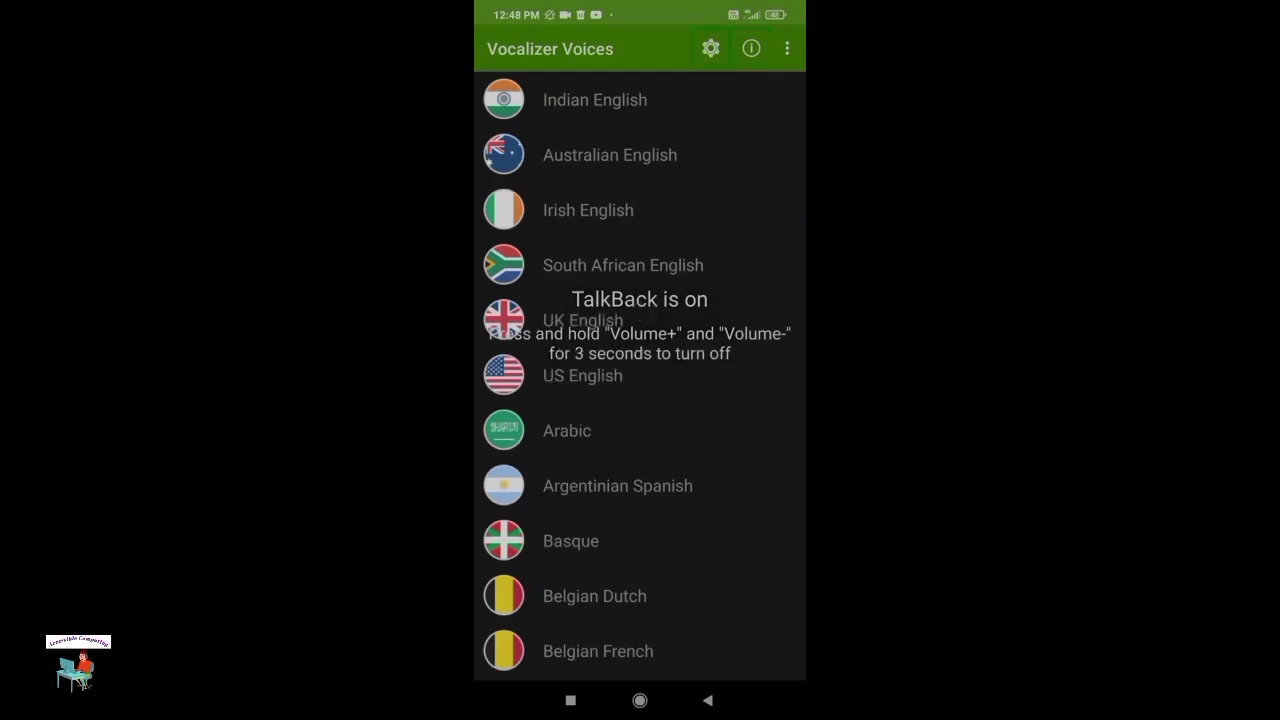
# Open Vocalizer Settings and check Force speech rate and Force volume
pyautogui.doubleClick(710, 48)
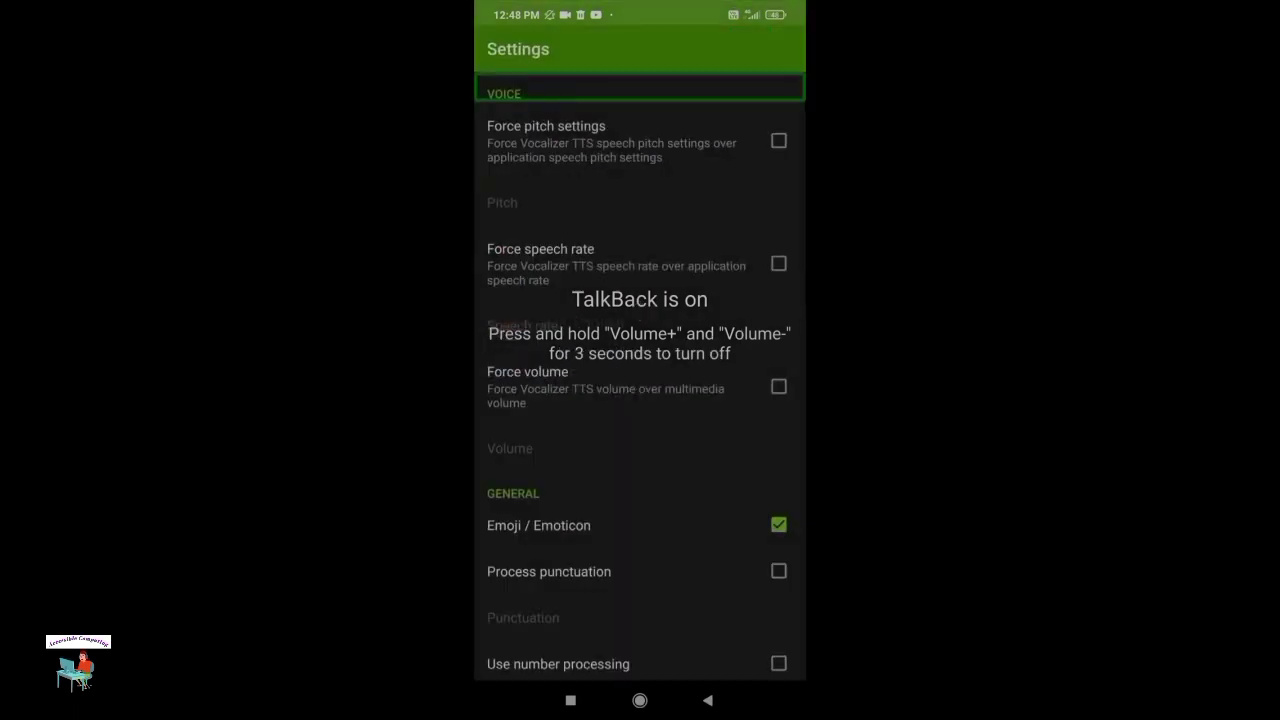
pyautogui.click(640, 140)
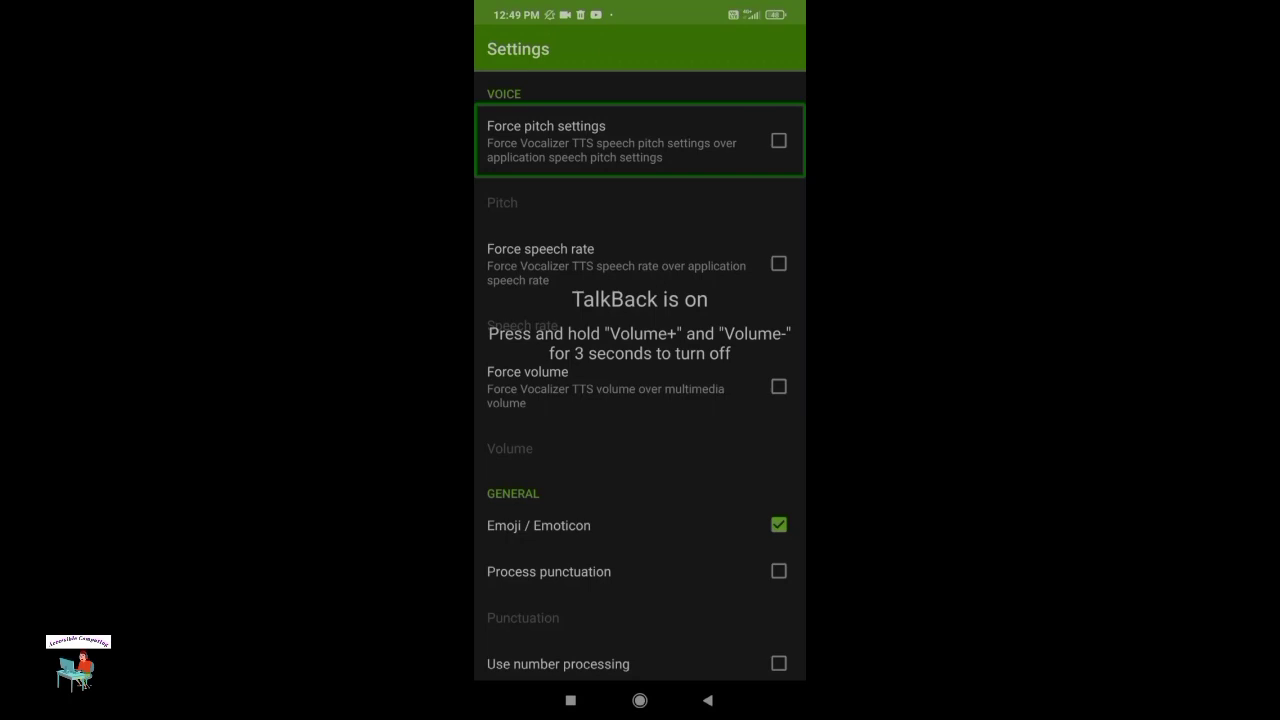
pyautogui.click(640, 202)
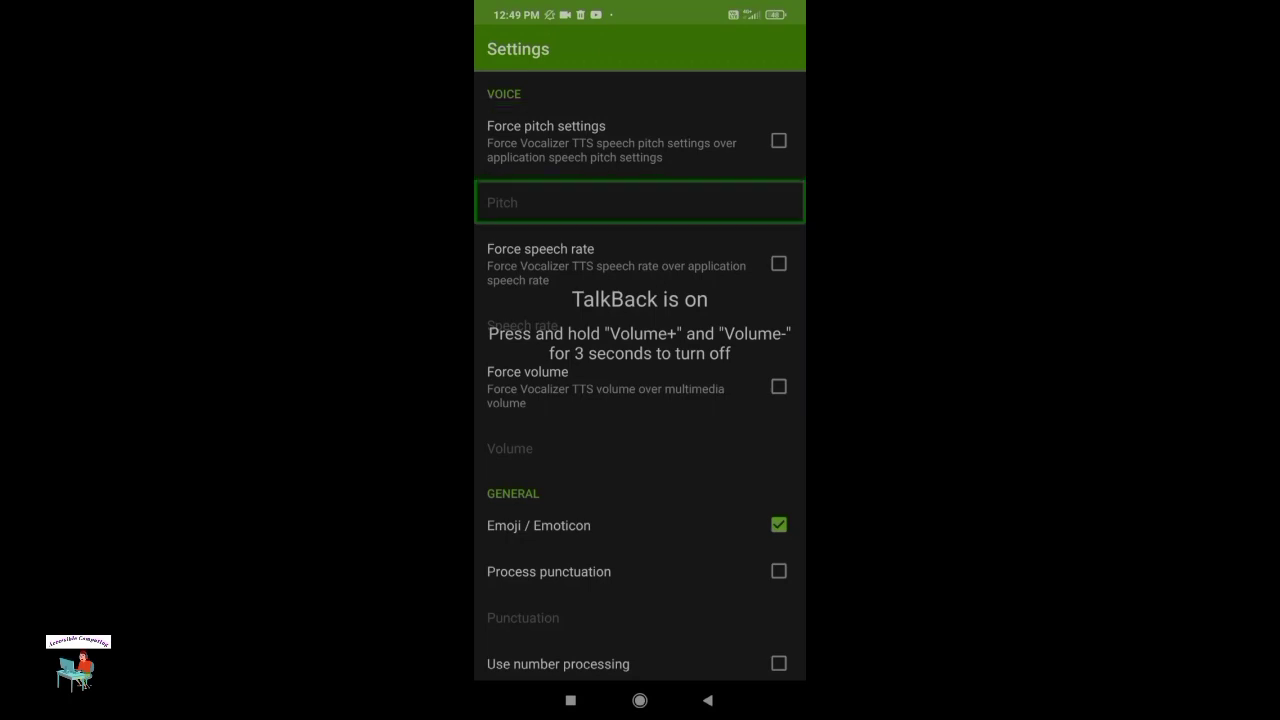
pyautogui.click(640, 263)
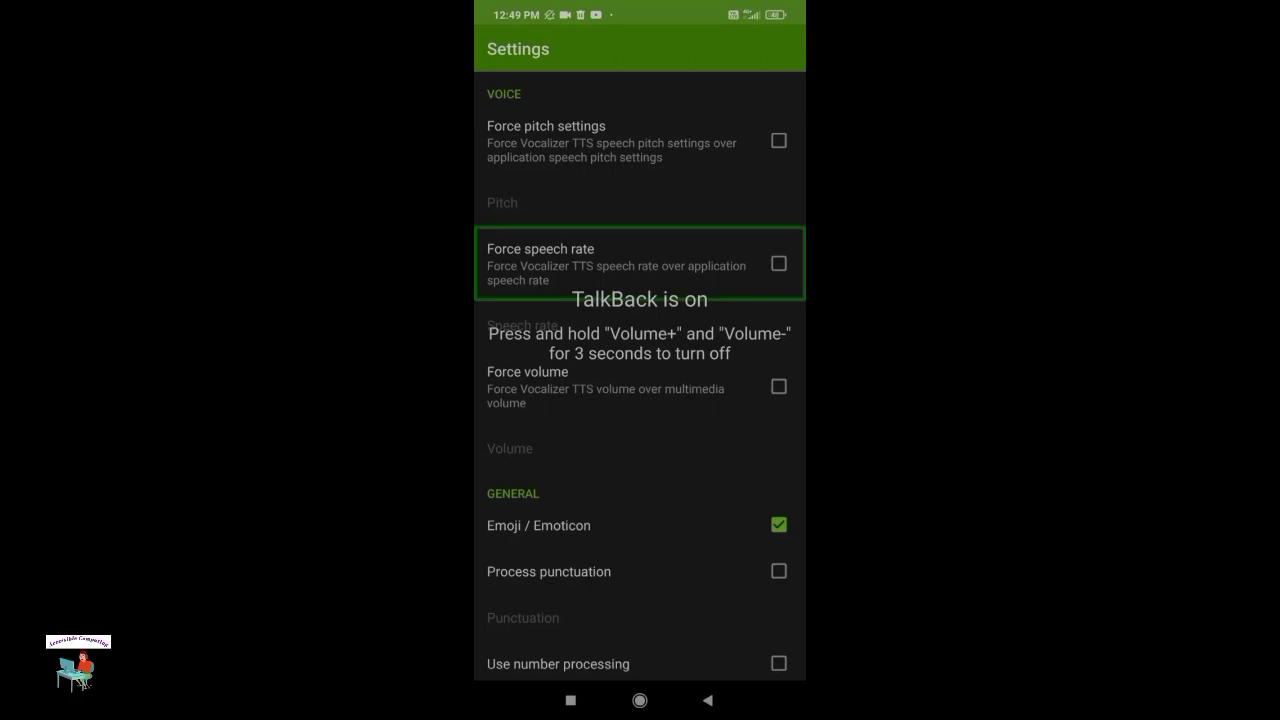
pyautogui.click(640, 202)
pyautogui.click(640, 263)
pyautogui.doubleClick(778, 263)
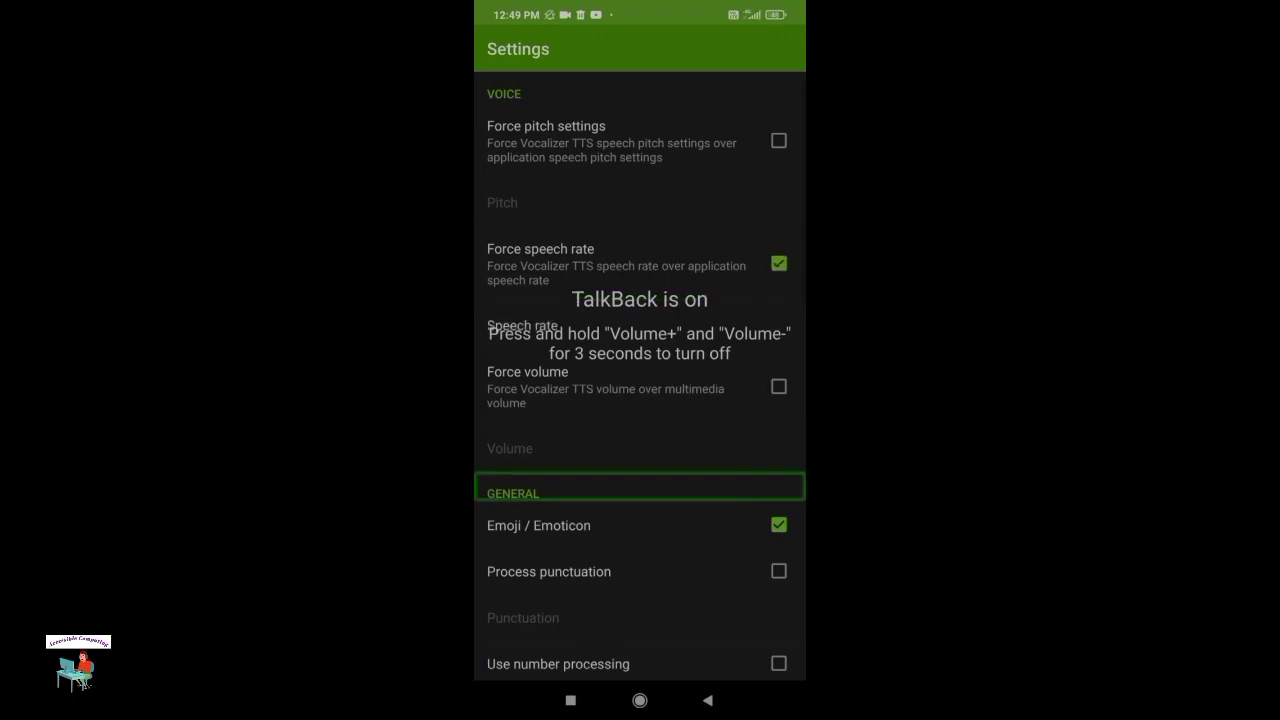
pyautogui.click(639, 448)
pyautogui.click(639, 386)
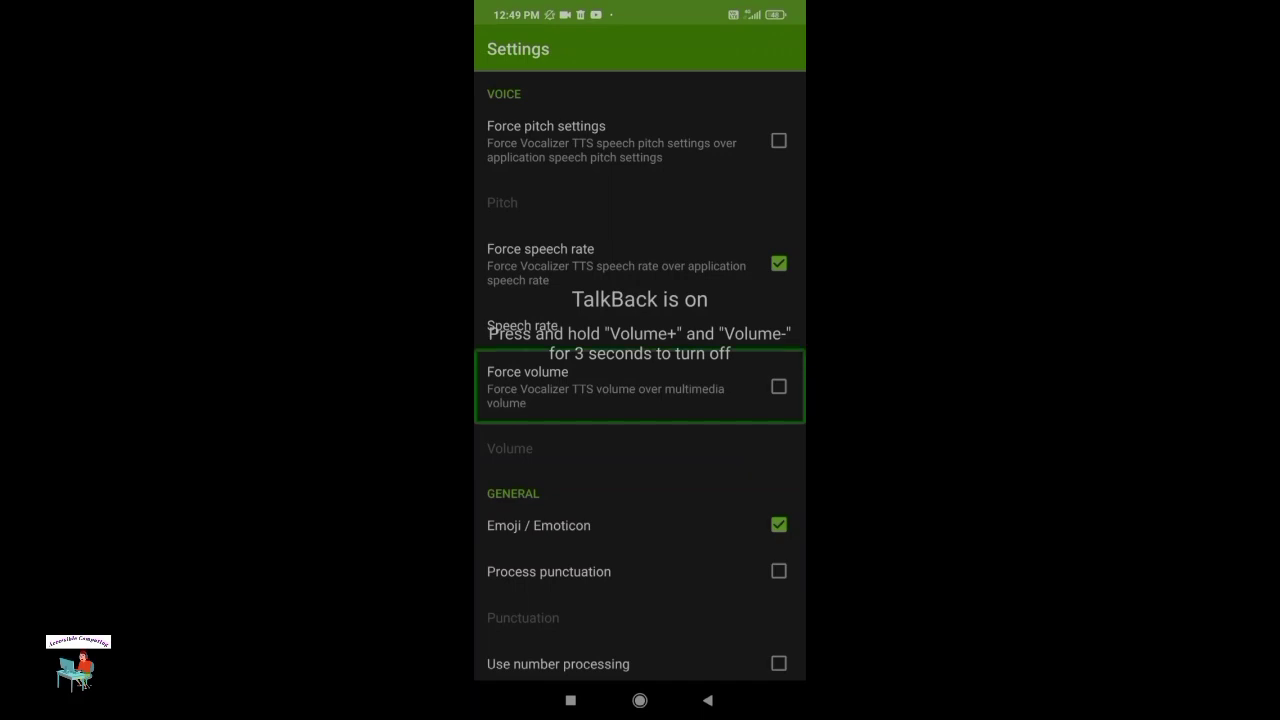
pyautogui.doubleClick(778, 386)
# Uncheck Force speech rate and Force volume again
pyautogui.click(639, 325)
pyautogui.click(639, 263)
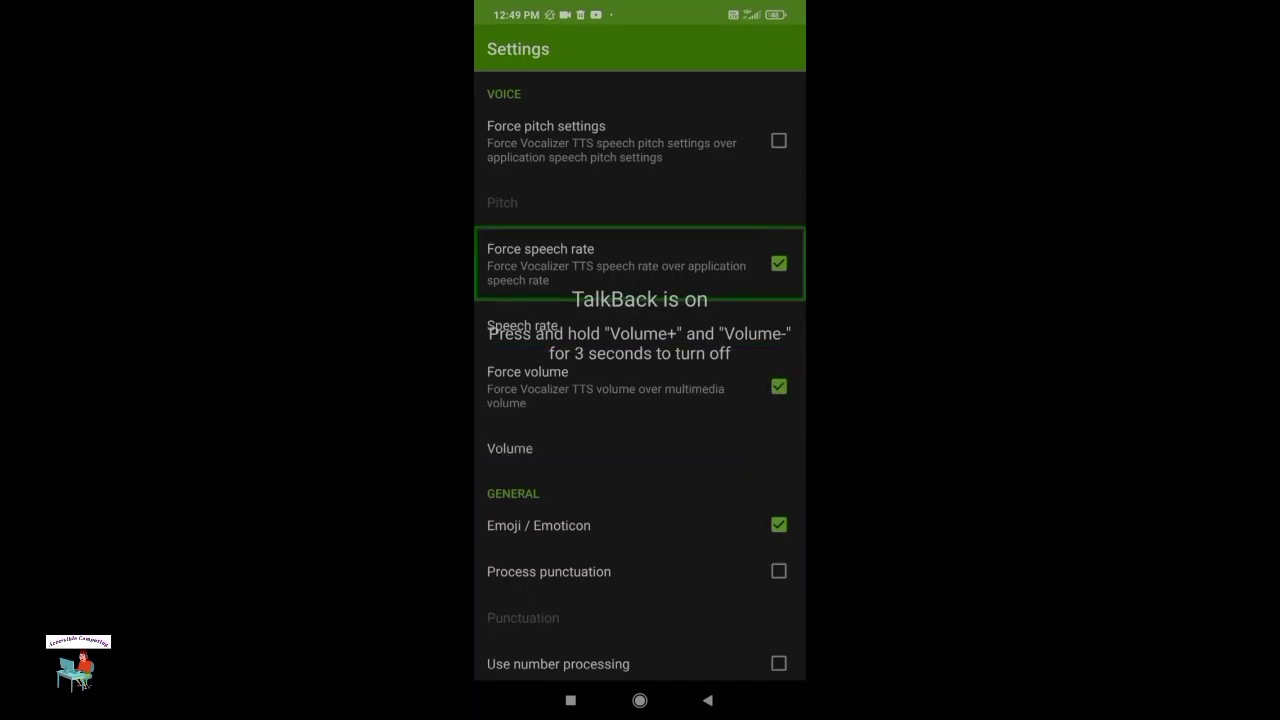
pyautogui.doubleClick(778, 263)
pyautogui.click(639, 325)
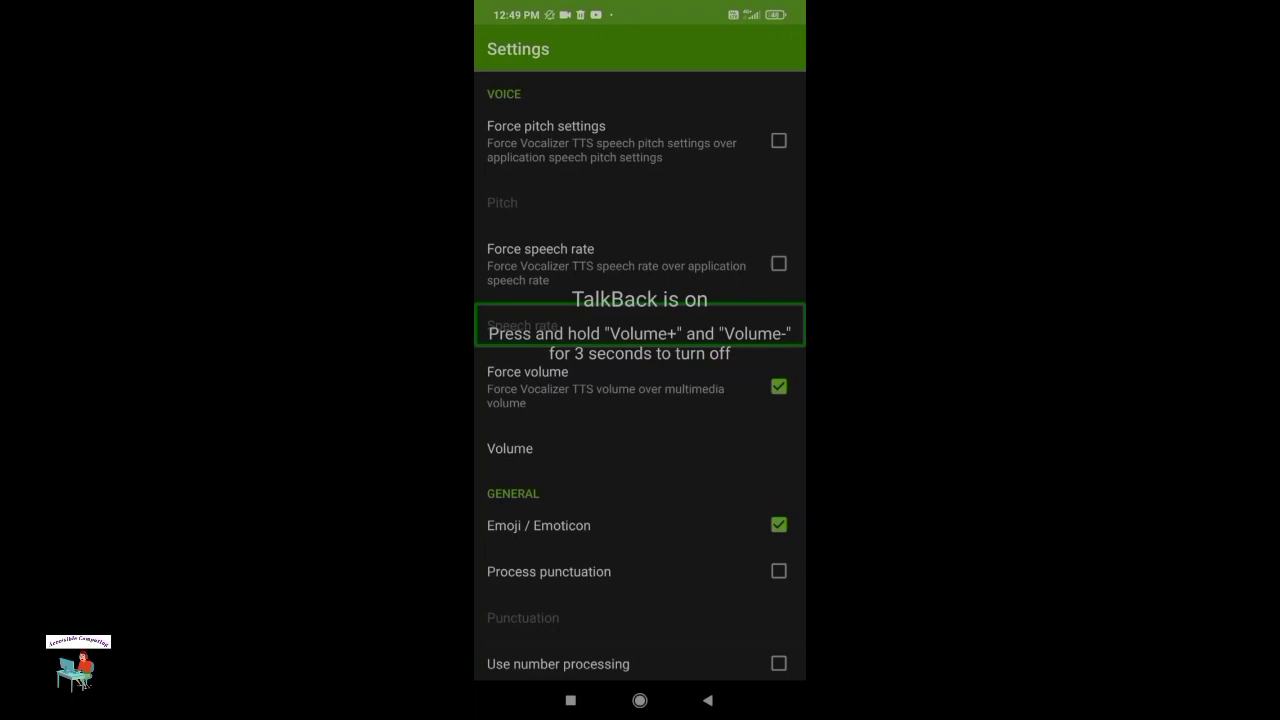
pyautogui.click(639, 386)
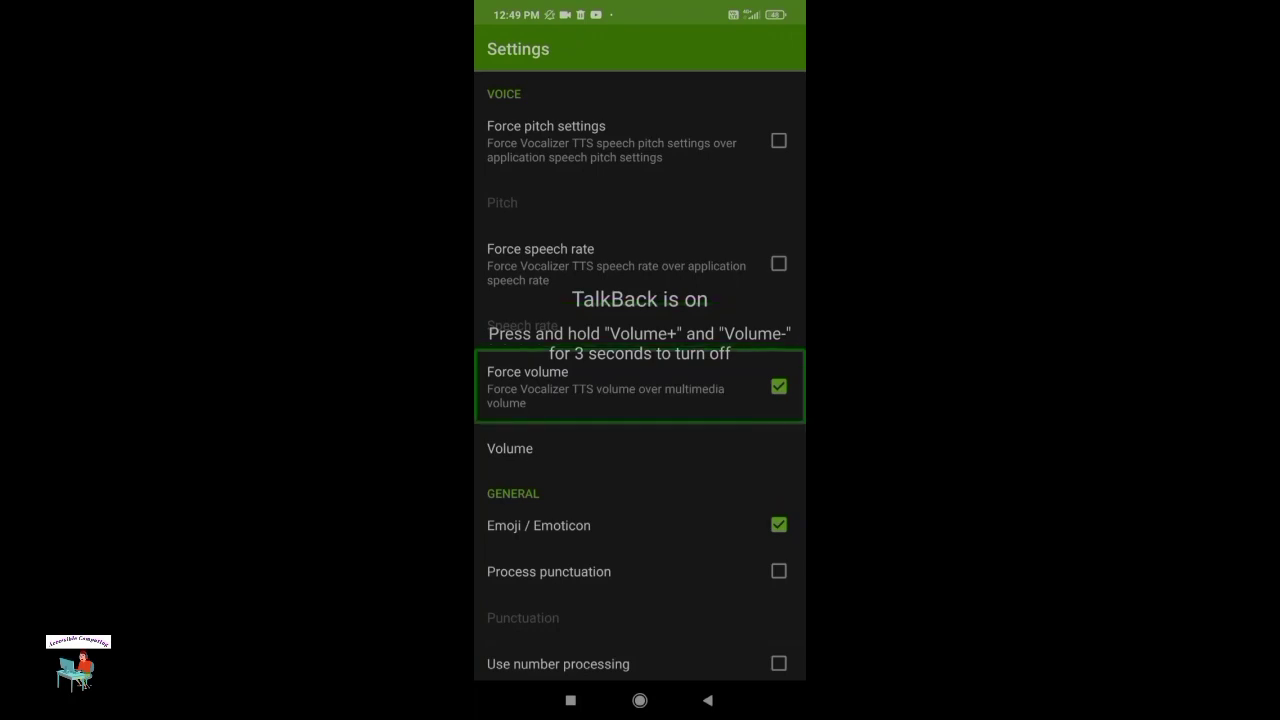
pyautogui.doubleClick(778, 386)
pyautogui.click(639, 448)
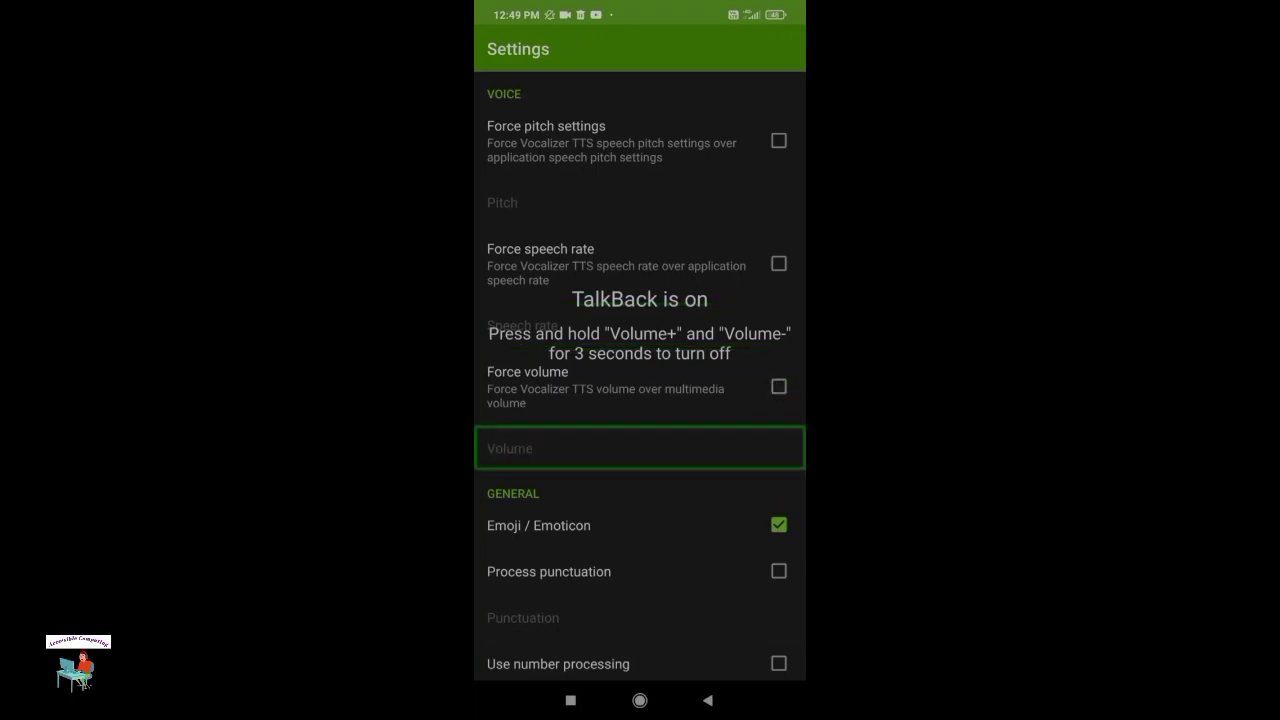
# Review the General options: Emoji / Emoticon, punctuation, number processing and user dictionary
pyautogui.click(639, 486)
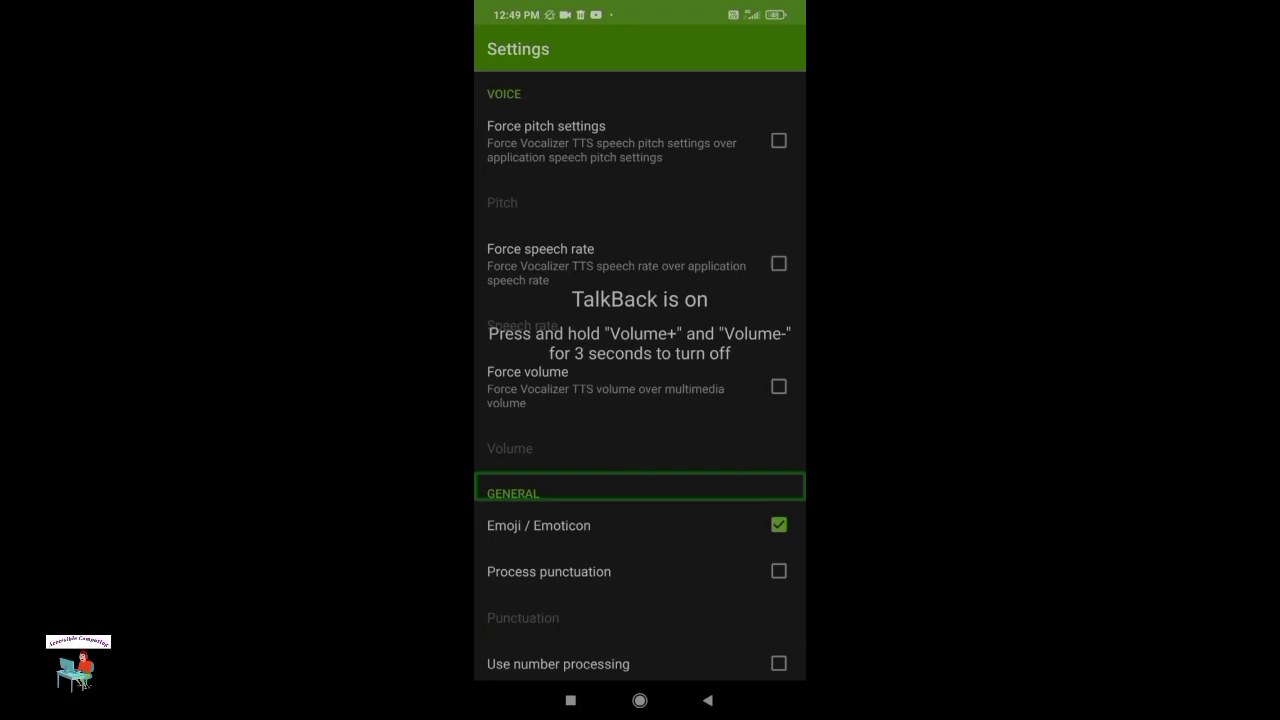
pyautogui.click(639, 525)
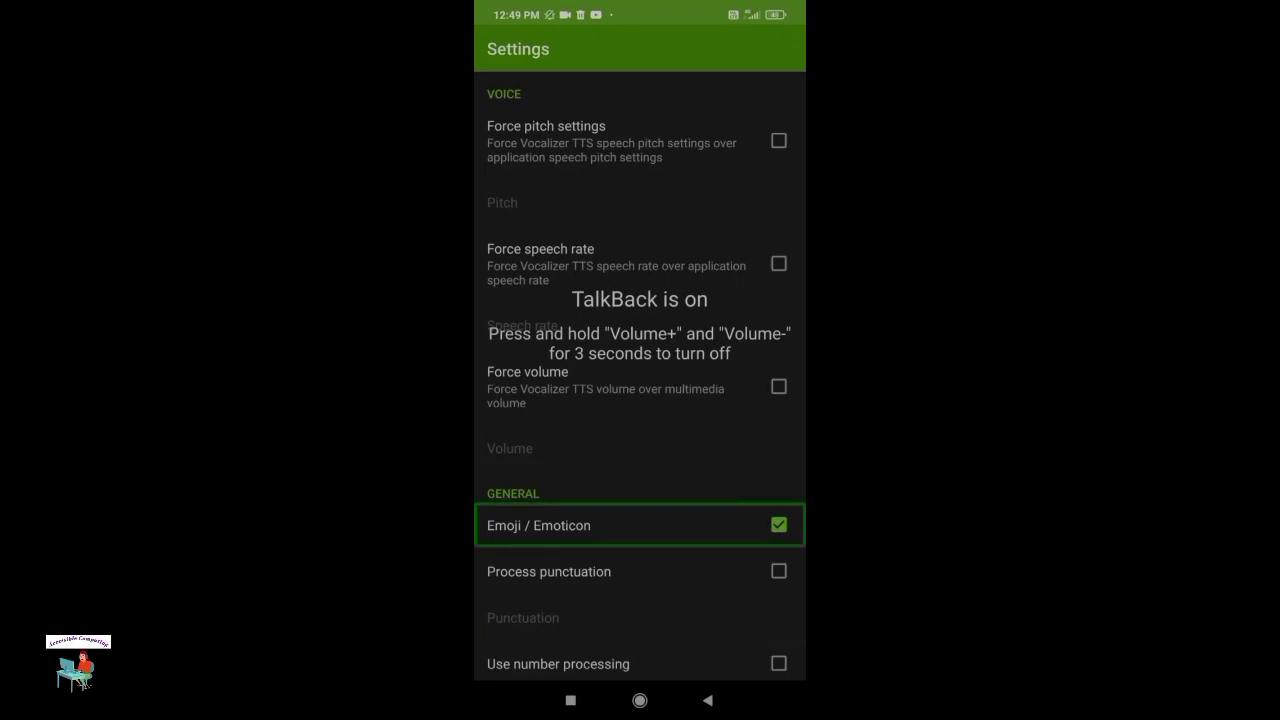
pyautogui.click(639, 571)
pyautogui.click(639, 617)
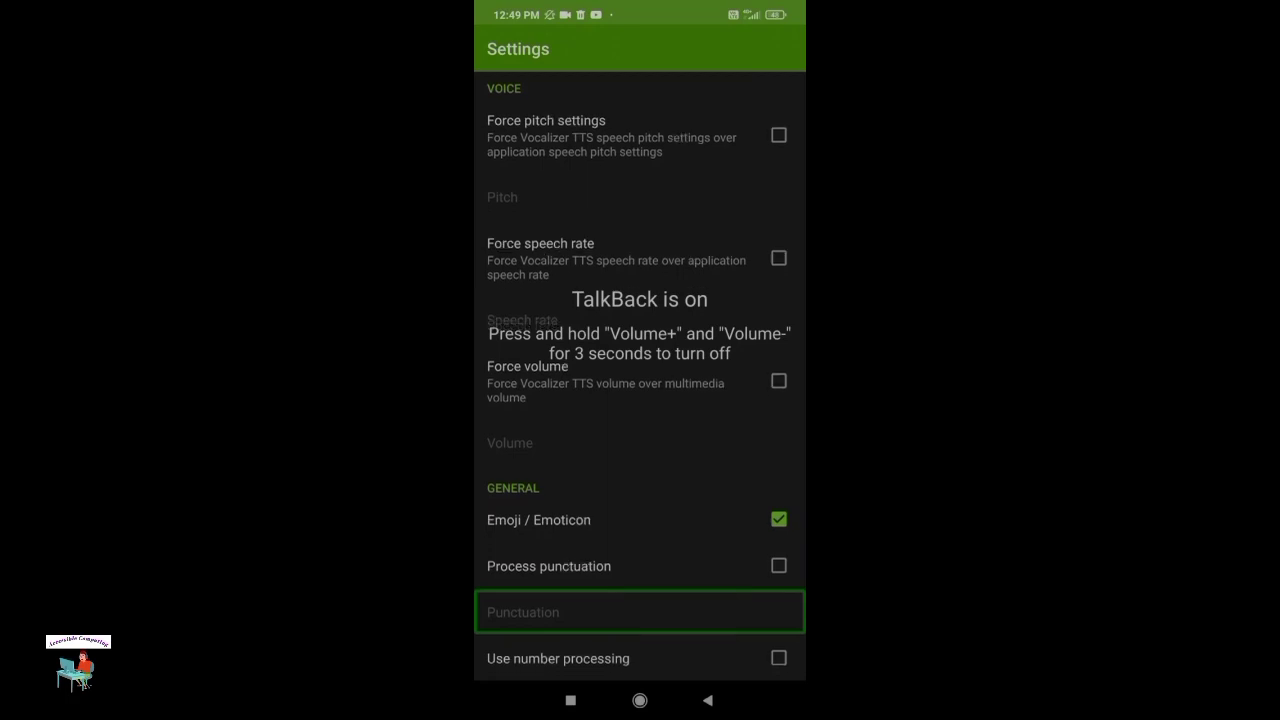
pyautogui.click(639, 658)
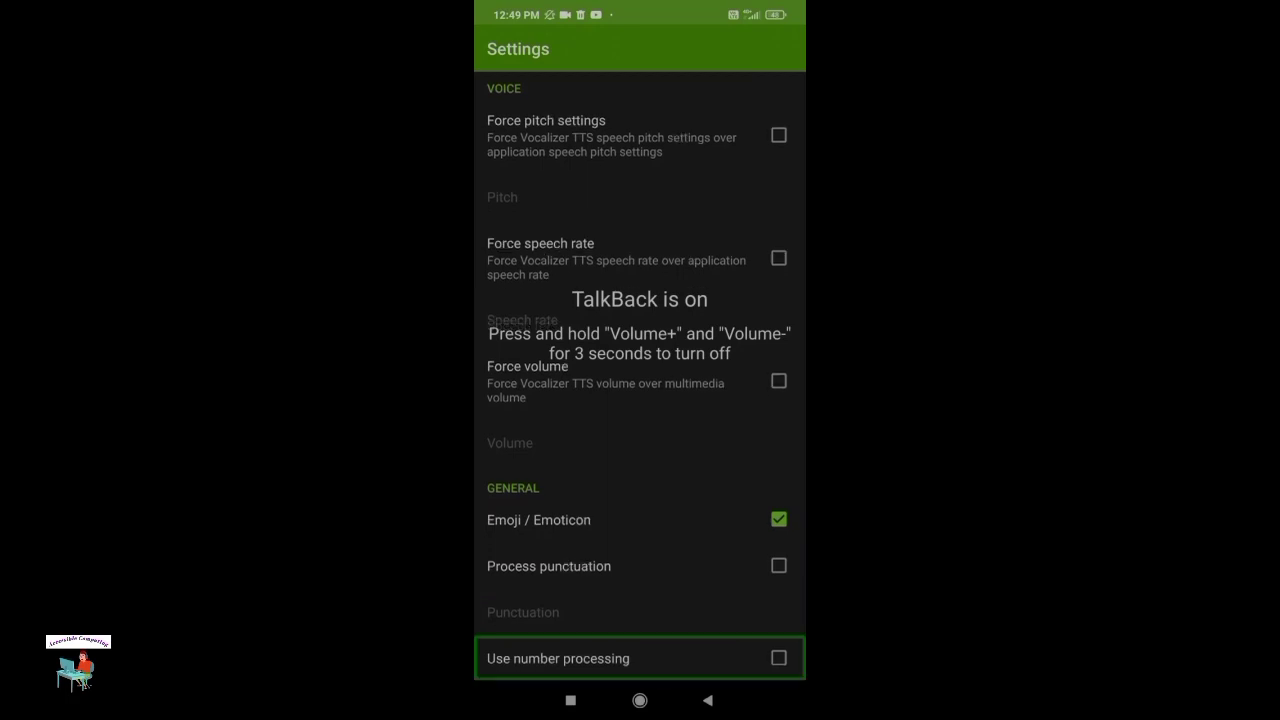
pyautogui.click(639, 96)
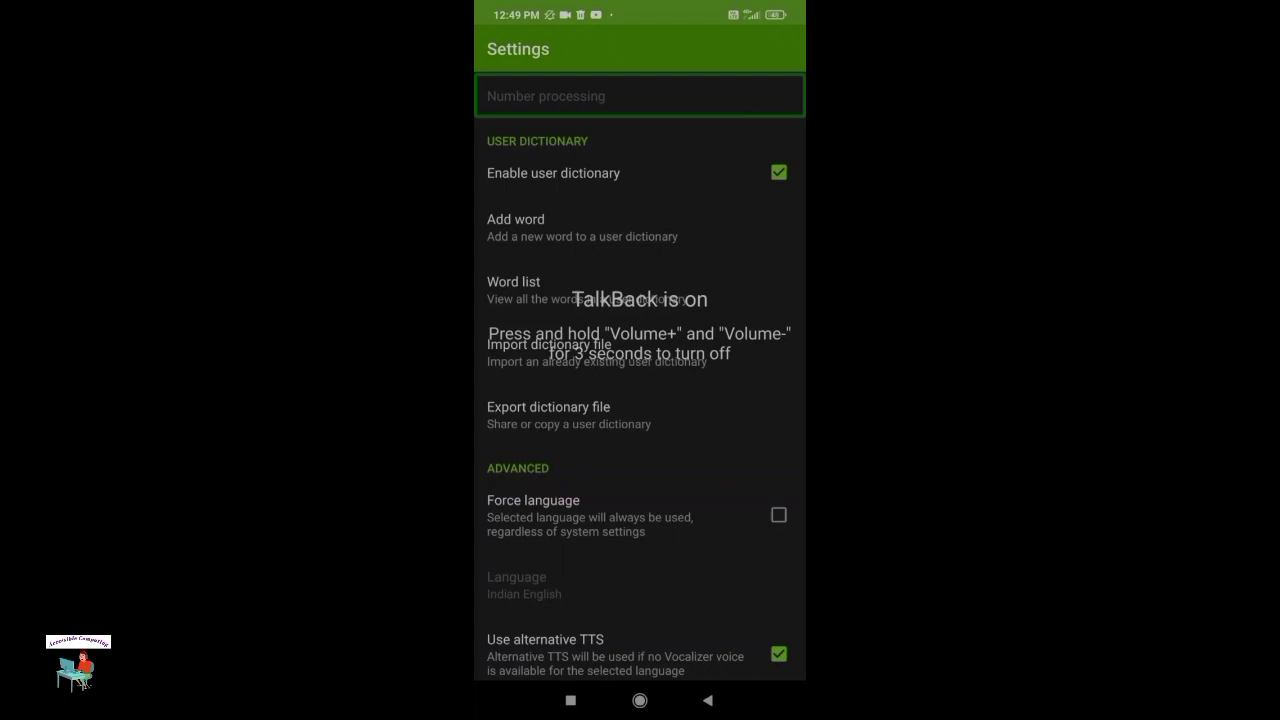
pyautogui.click(639, 135)
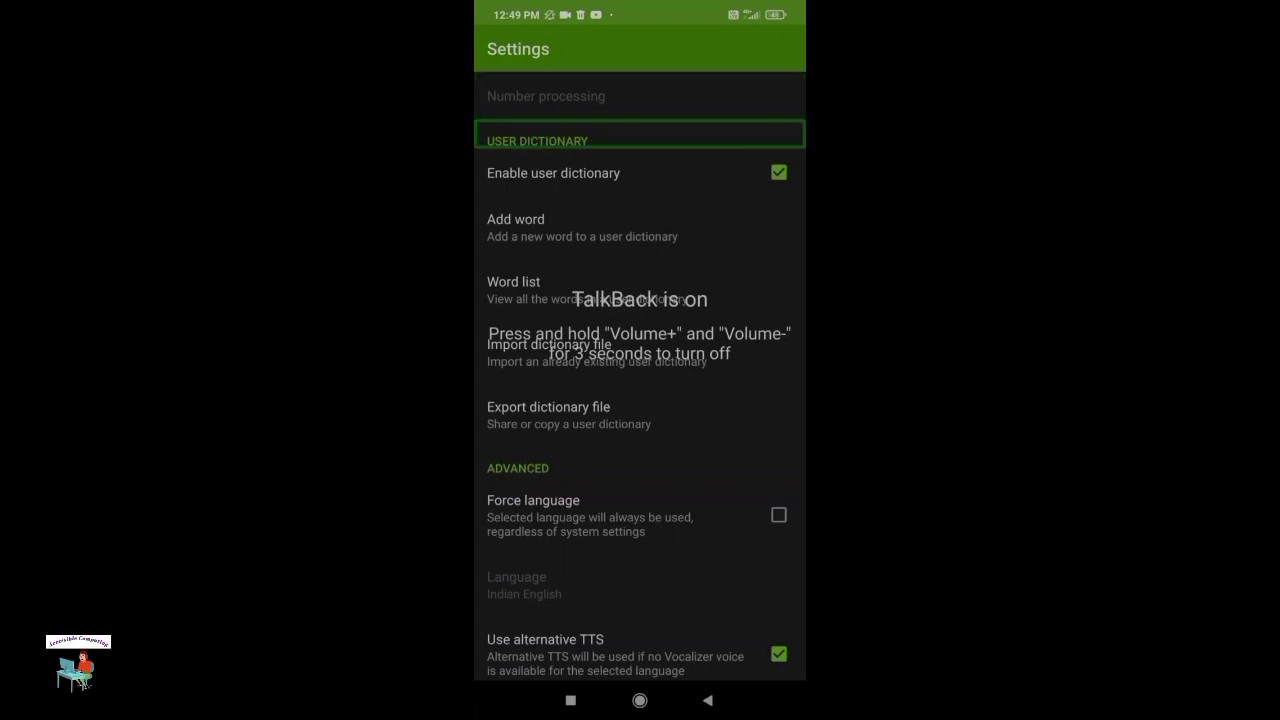
# Check Use number processing
pyautogui.click(639, 96)
pyautogui.click(639, 657)
pyautogui.doubleClick(639, 657)
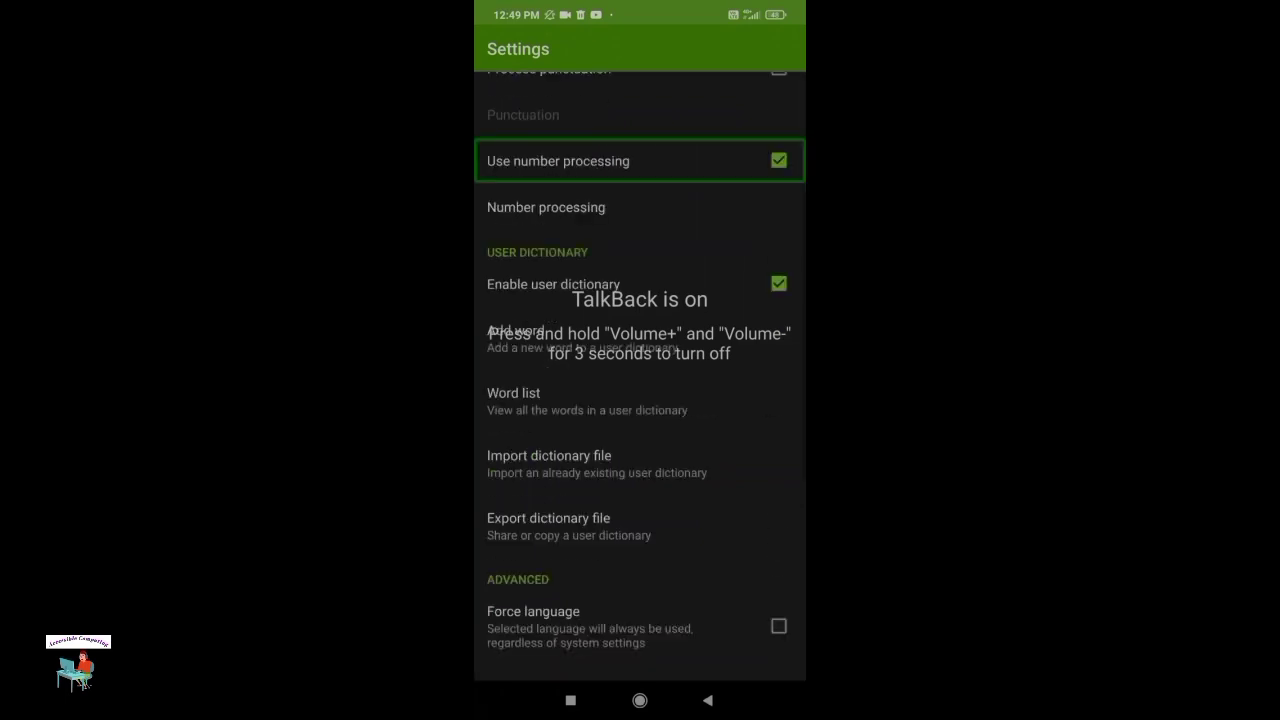
# Open the Number processing mode dialog and review Digits, Pairs and Triplets, with Digits chosen
pyautogui.click(639, 96)
pyautogui.doubleClick(639, 96)
pyautogui.click(639, 345)
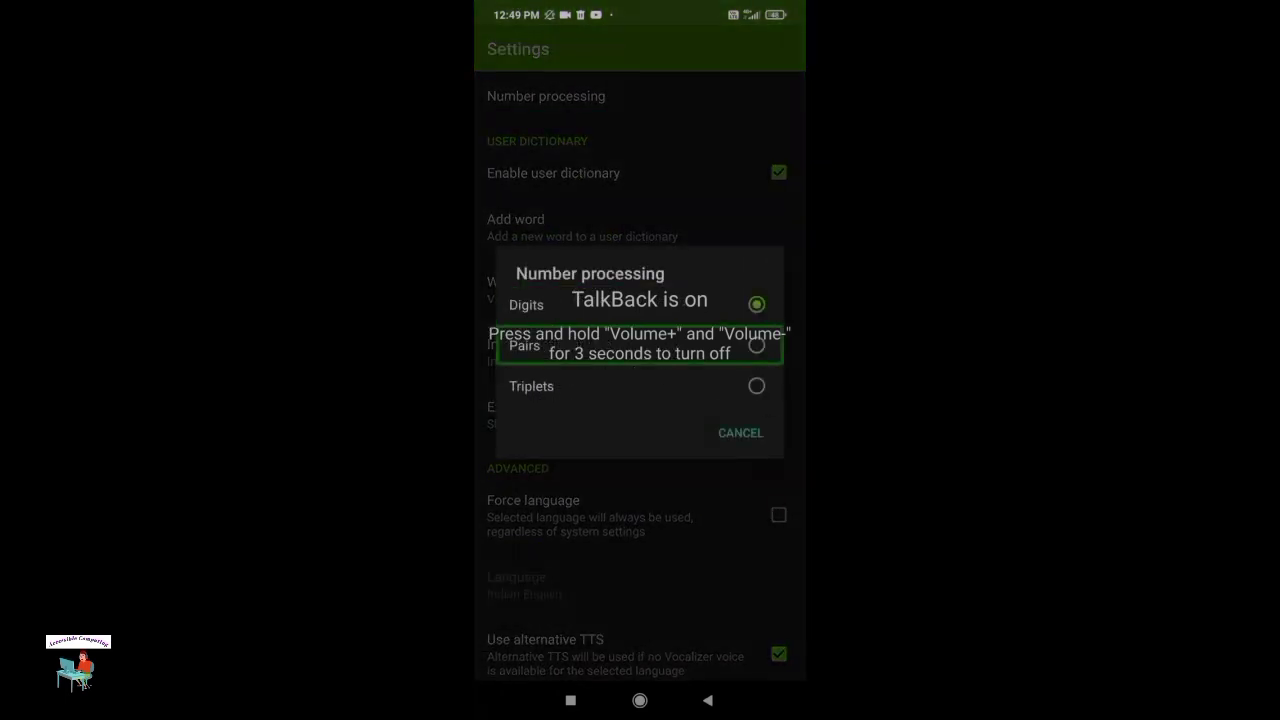
pyautogui.click(639, 386)
pyautogui.click(740, 432)
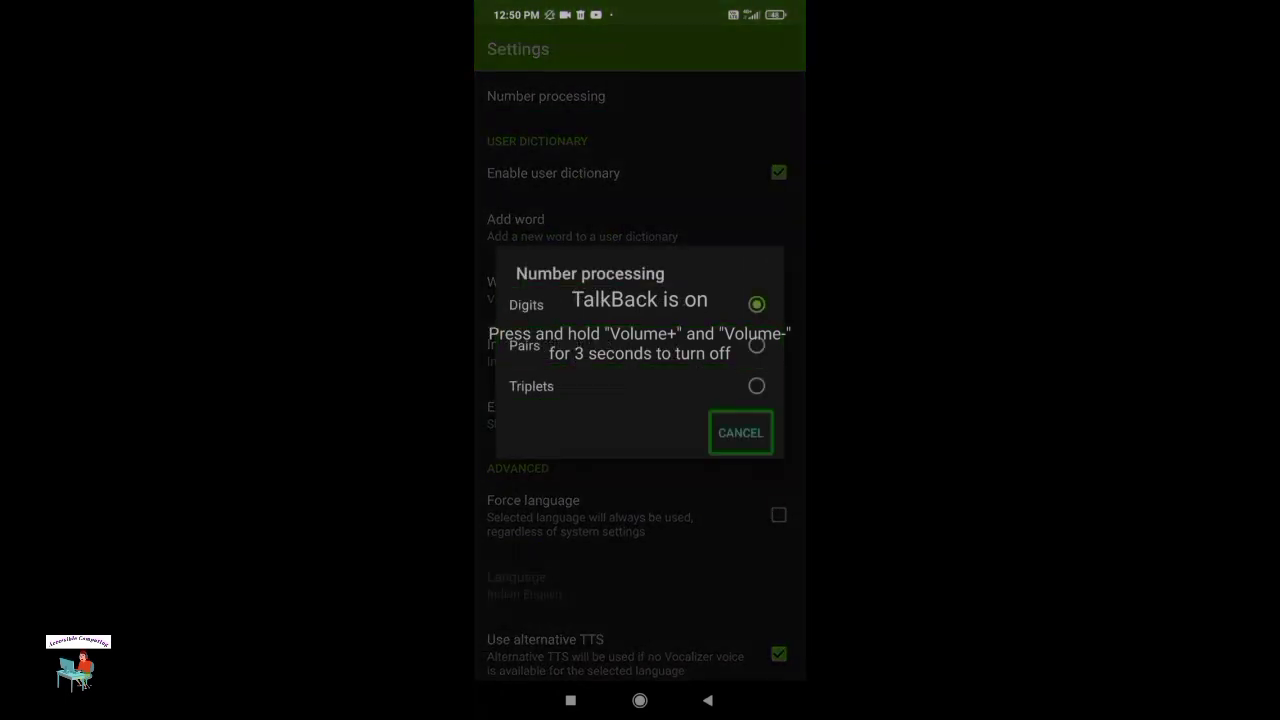
pyautogui.click(639, 386)
pyautogui.click(639, 345)
pyautogui.click(639, 304)
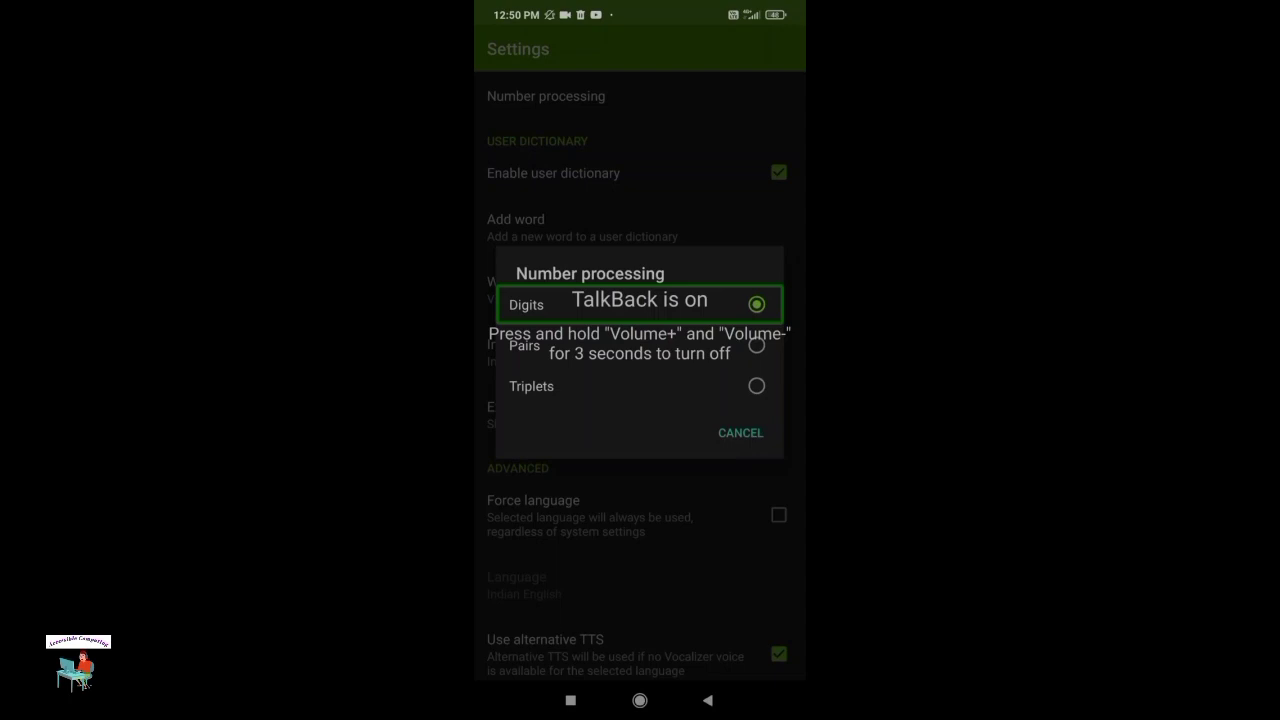
# Close the number processing dialog unchanged, review the user dictionary options, and return to languages
pyautogui.press('Return')
pyautogui.press('Down')
pyautogui.press('Down')
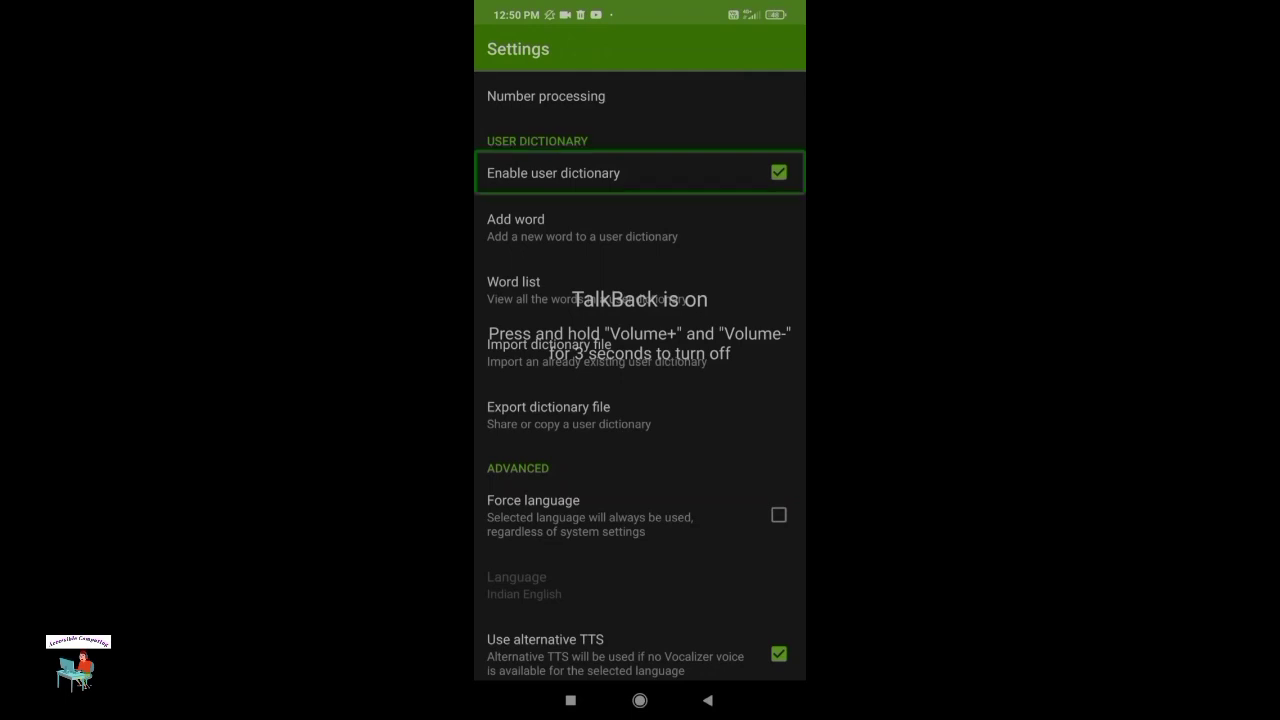
pyautogui.press('Down')
pyautogui.press('Down')
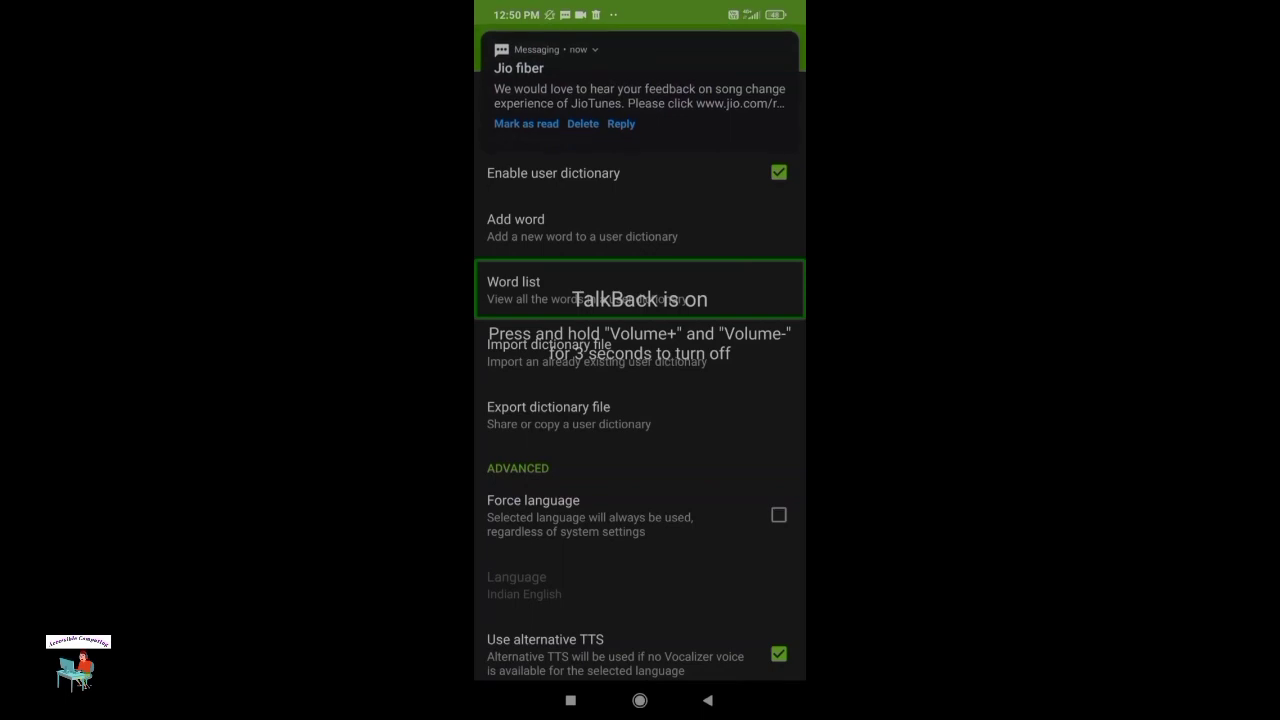
pyautogui.press('Down')
pyautogui.press('Return')
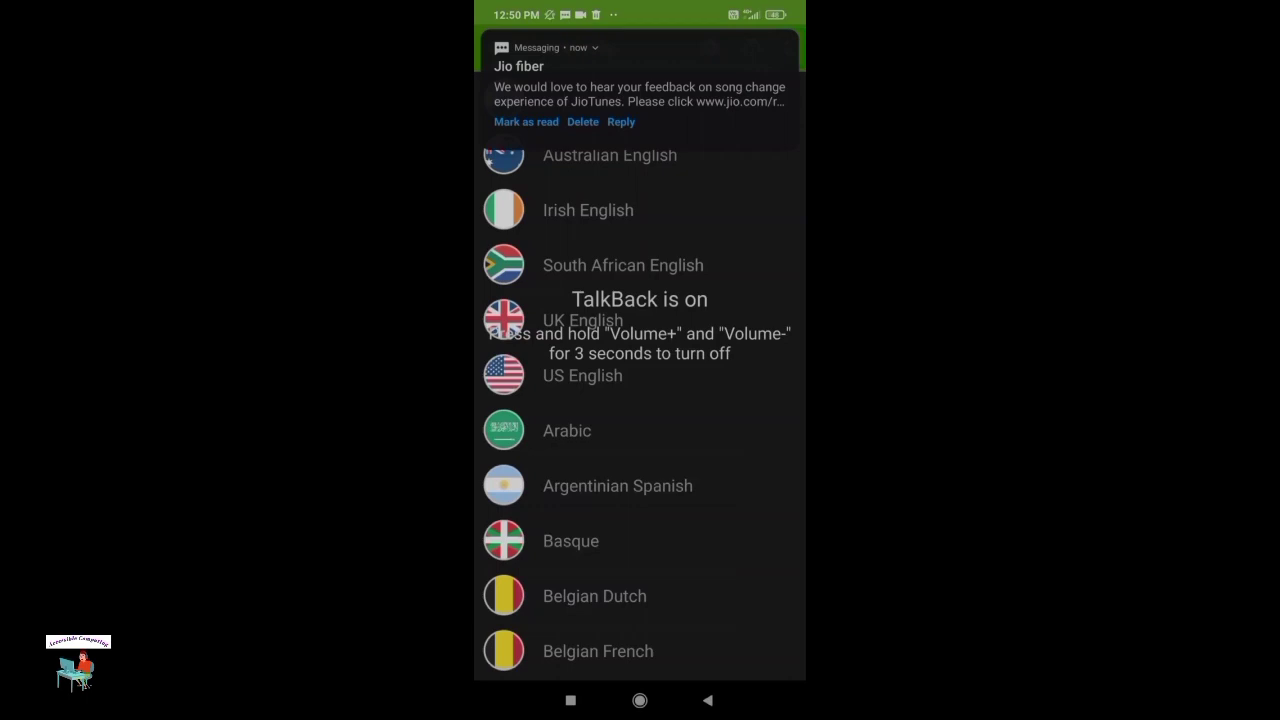
# Open the UK English voices
pyautogui.click(640, 265)
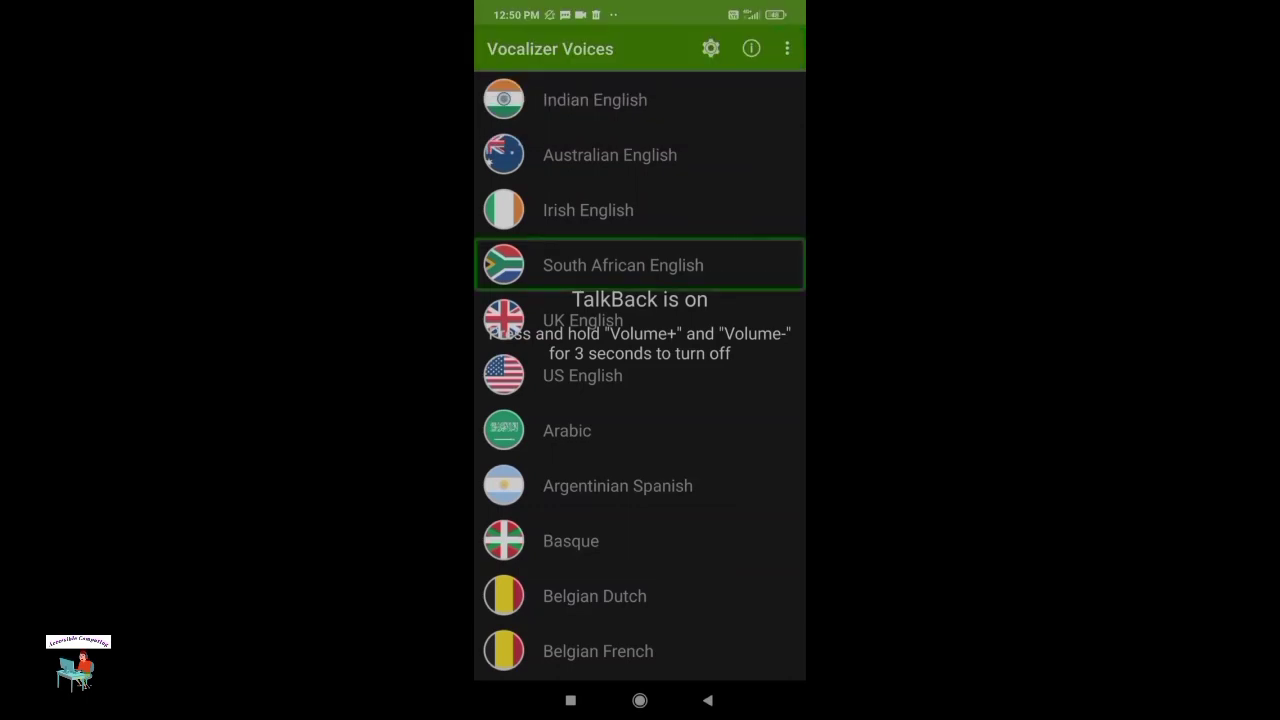
pyautogui.click(640, 210)
pyautogui.click(640, 320)
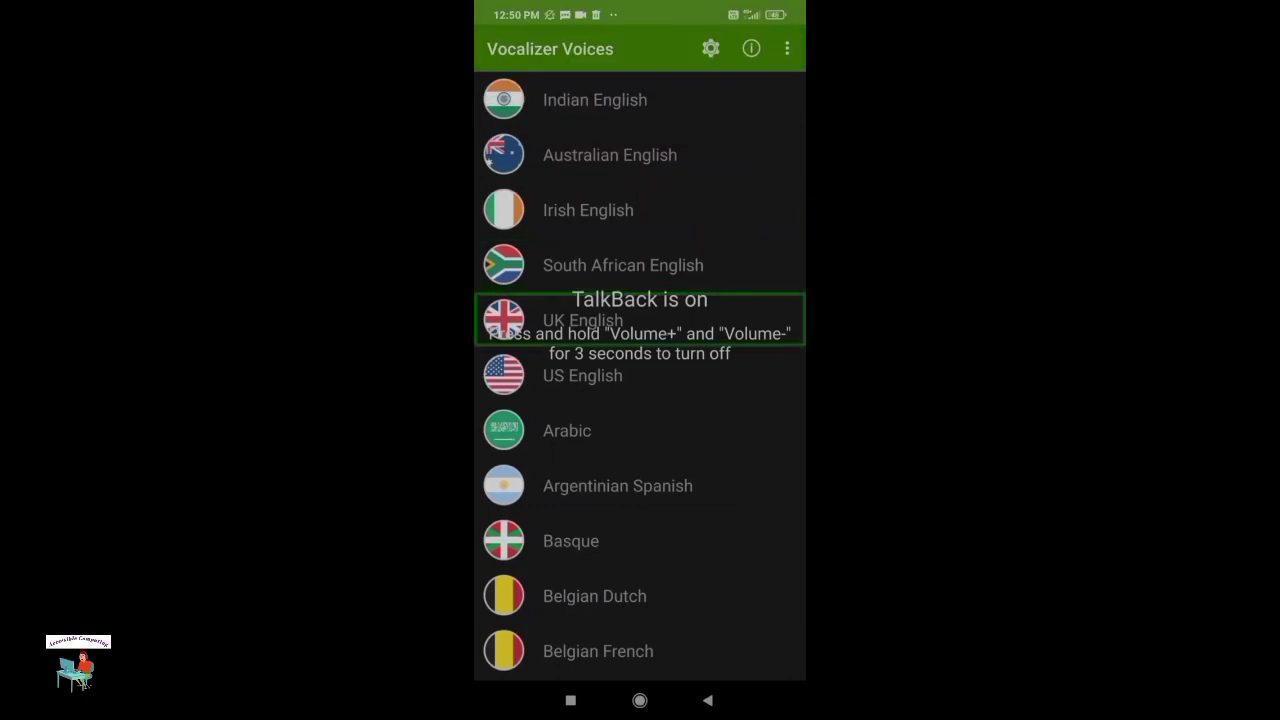
pyautogui.doubleClick(640, 320)
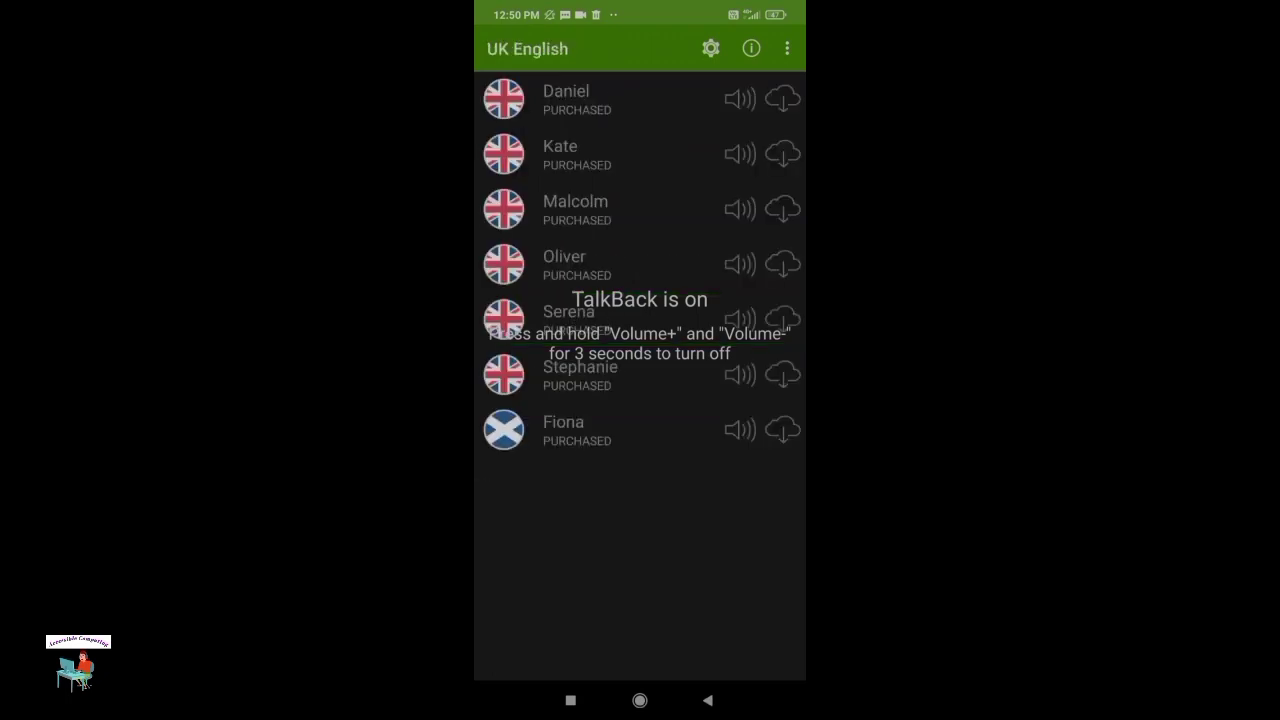
# Play the Malcolm voice sample
pyautogui.click(640, 210)
pyautogui.click(740, 209)
pyautogui.click(783, 209)
pyautogui.click(740, 209)
pyautogui.click(600, 209)
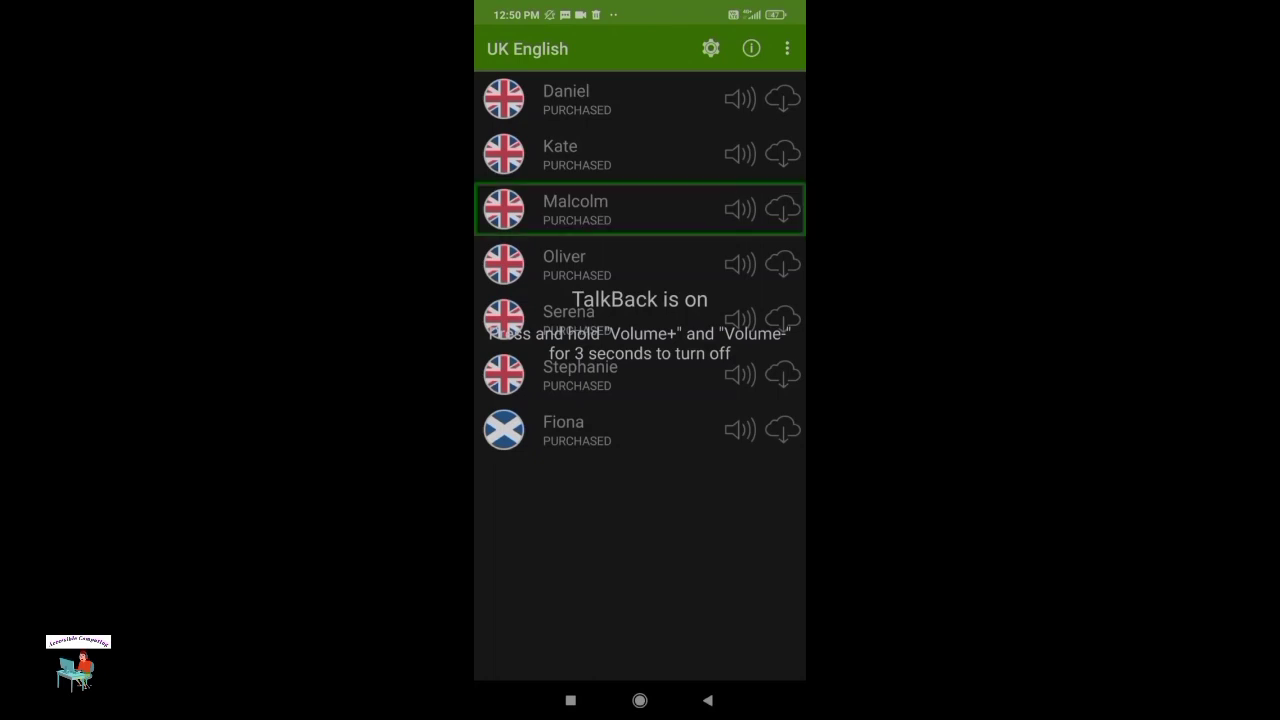
pyautogui.click(740, 209)
pyautogui.click(783, 209)
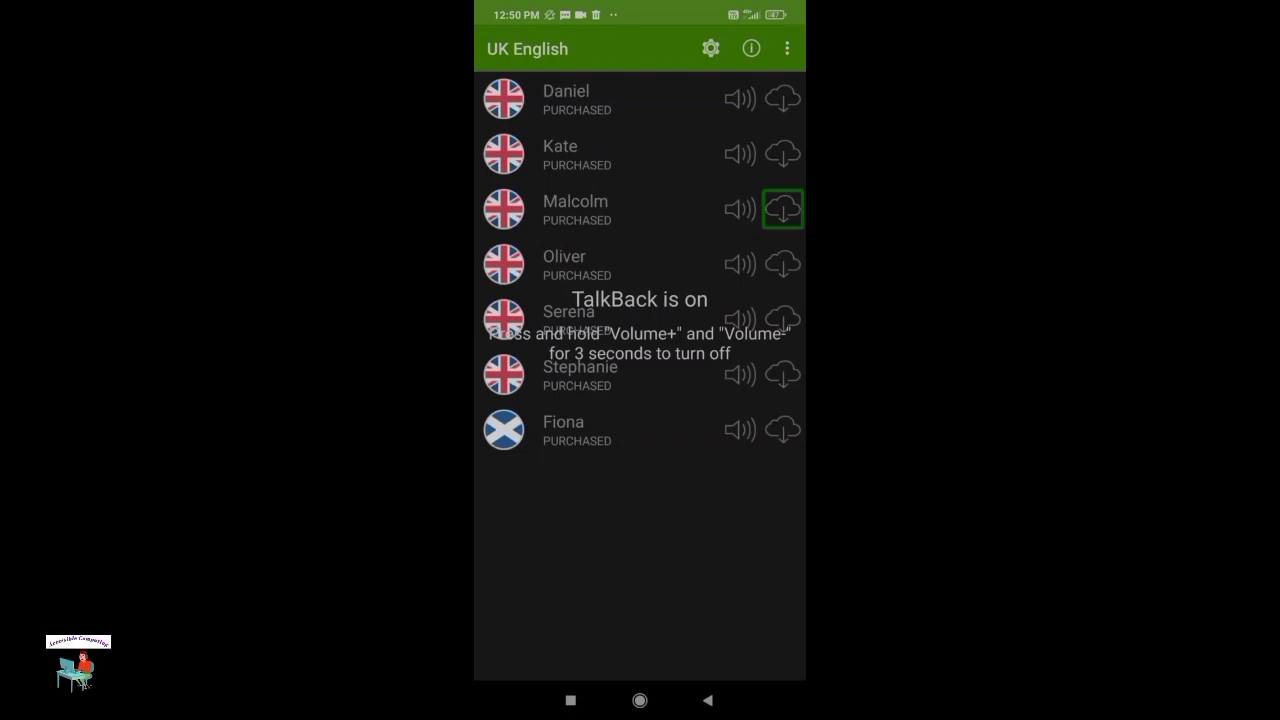
pyautogui.click(740, 209)
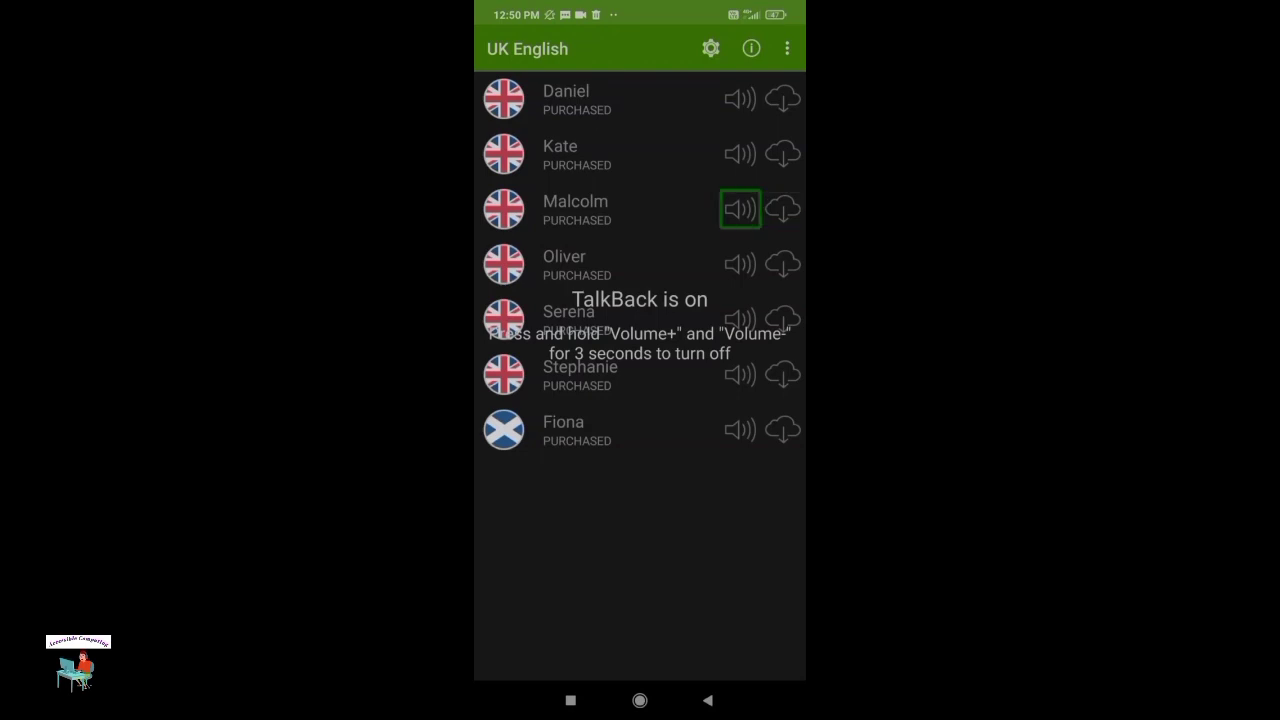
pyautogui.doubleClick(740, 209)
# Play the Oliver and Serena voice samples
pyautogui.click(783, 209)
pyautogui.click(600, 264)
pyautogui.click(740, 264)
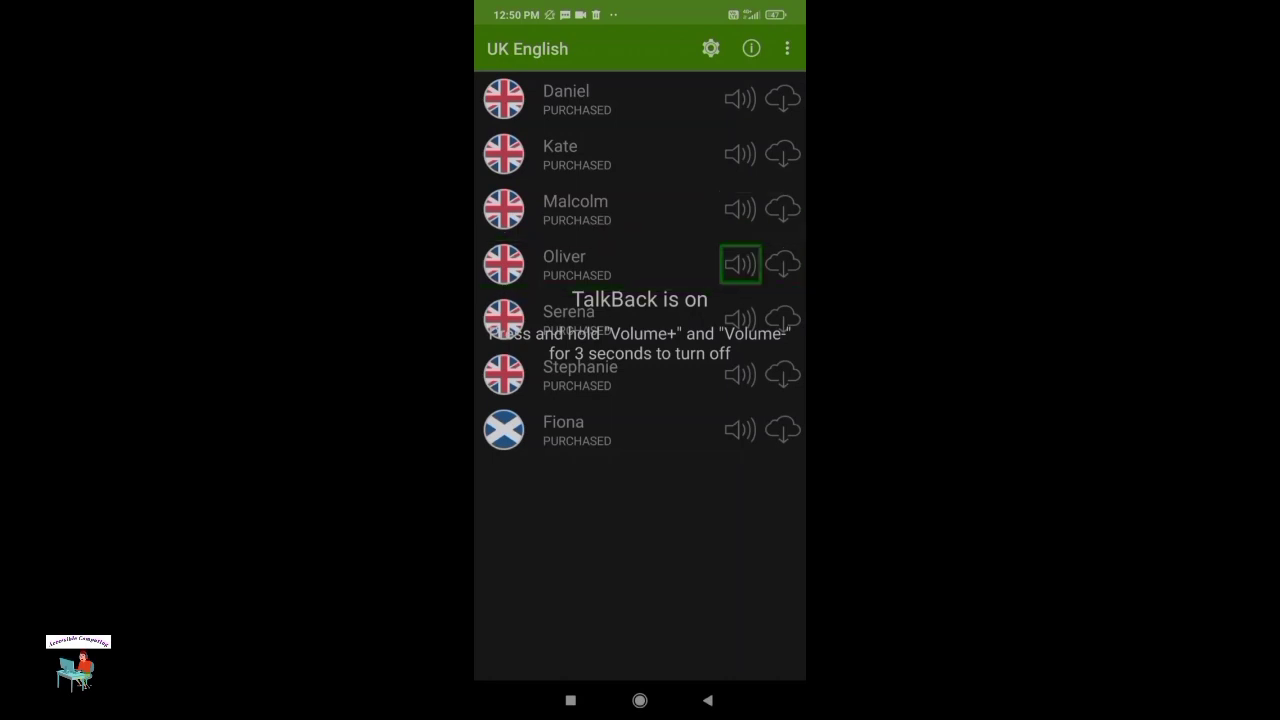
pyautogui.doubleClick(740, 264)
pyautogui.click(600, 319)
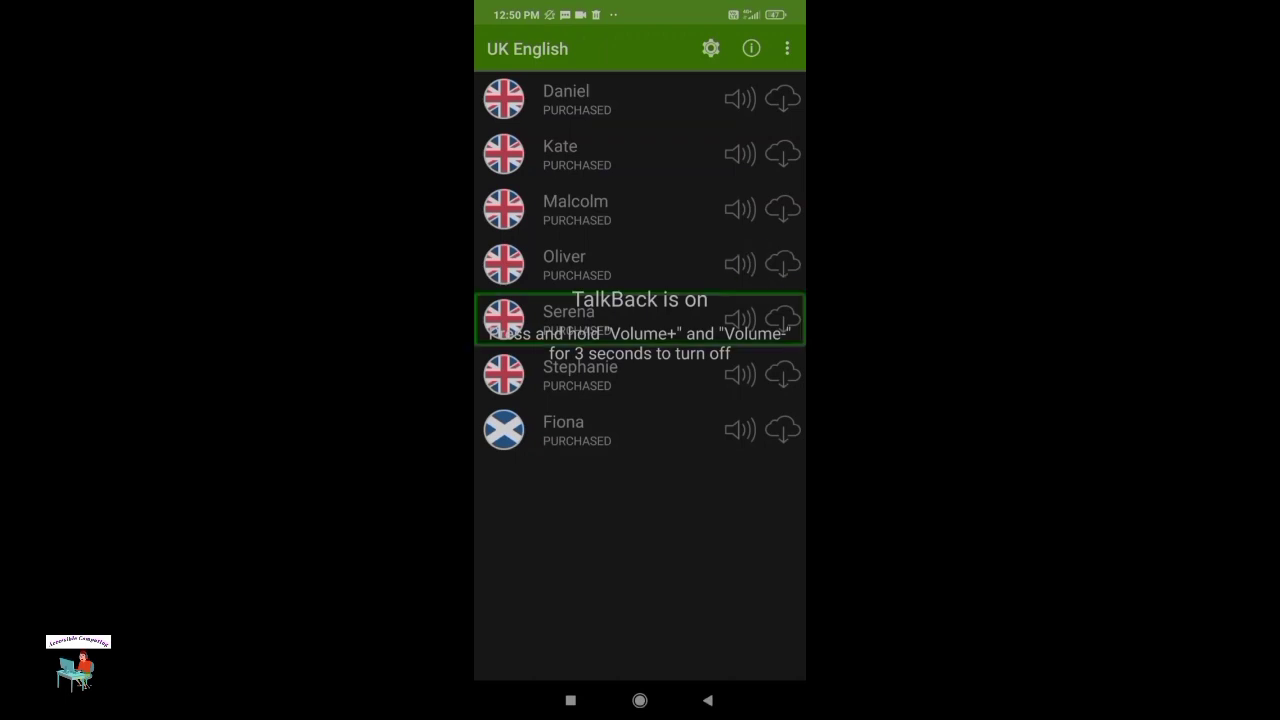
pyautogui.click(740, 319)
pyautogui.doubleClick(740, 319)
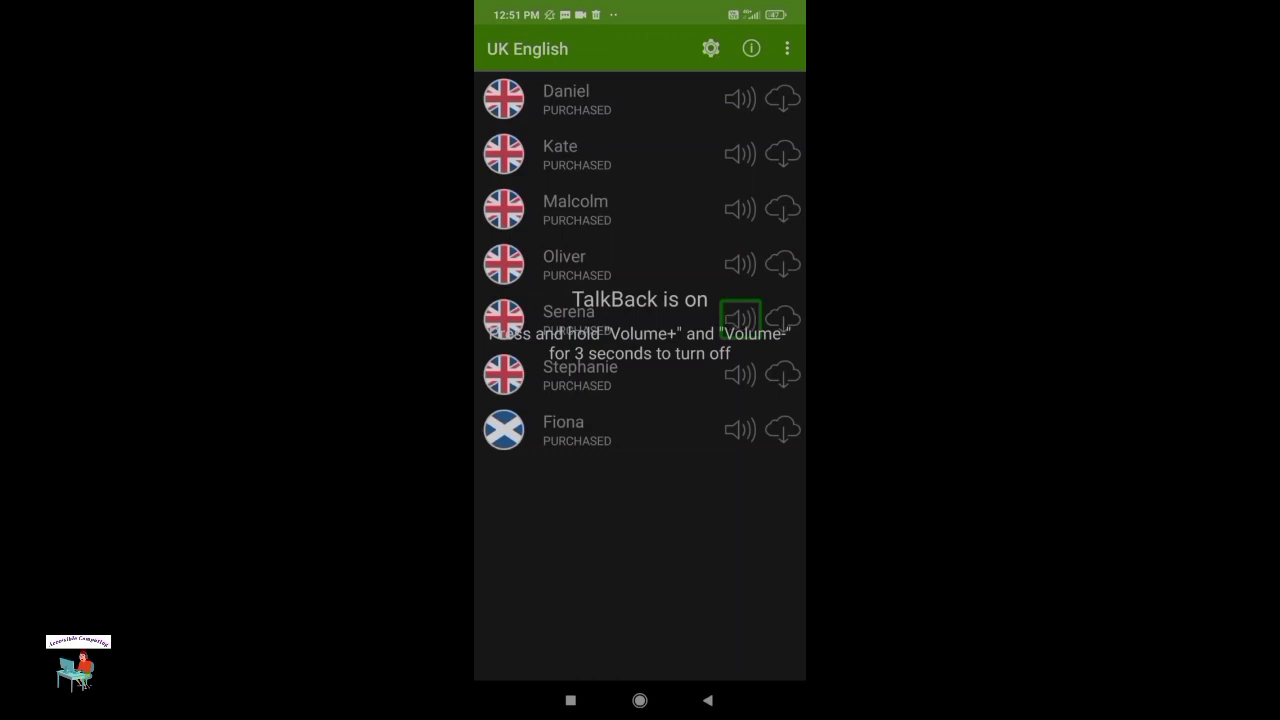
# Play the Stephanie voice sample
pyautogui.click(783, 319)
pyautogui.click(580, 374)
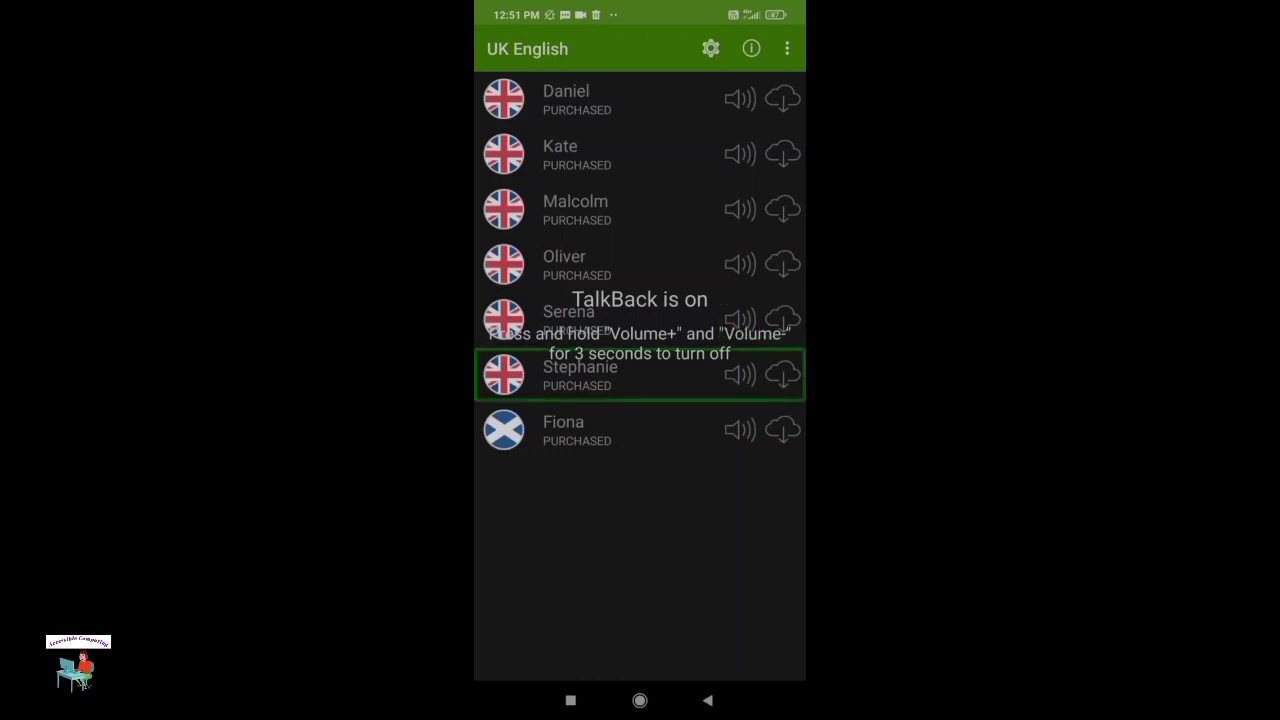
pyautogui.click(740, 374)
pyautogui.doubleClick(740, 374)
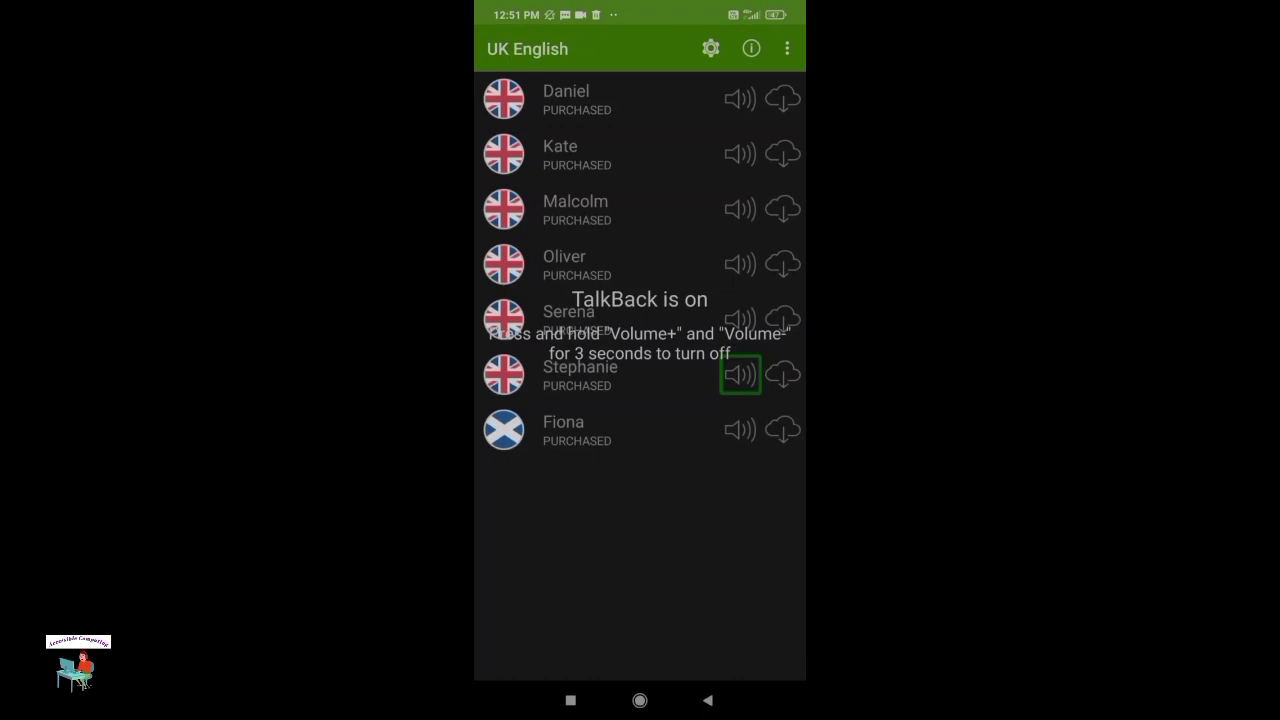
# Replay the Oliver sample, then Serena's, then Oliver's once more
pyautogui.hotkey('shift', 'Tab')
pyautogui.hotkey('shift', 'Tab')
pyautogui.hotkey('shift', 'Tab')
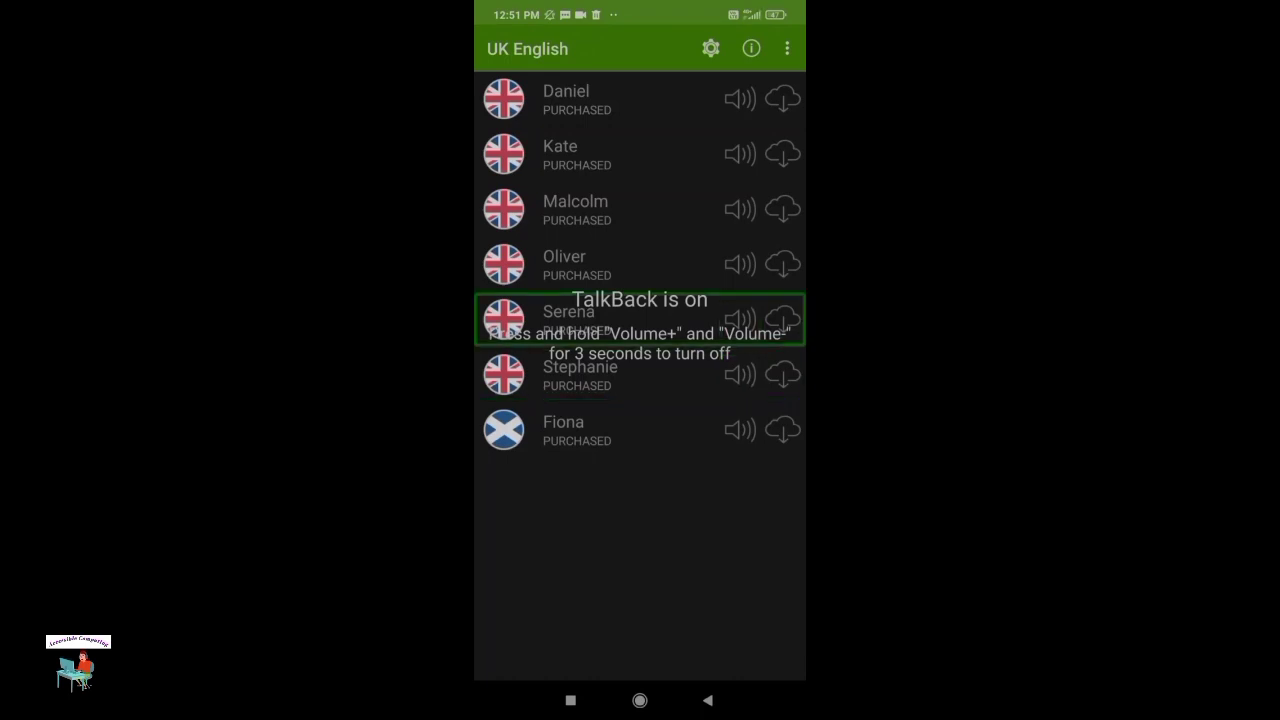
pyautogui.hotkey('shift', 'Tab')
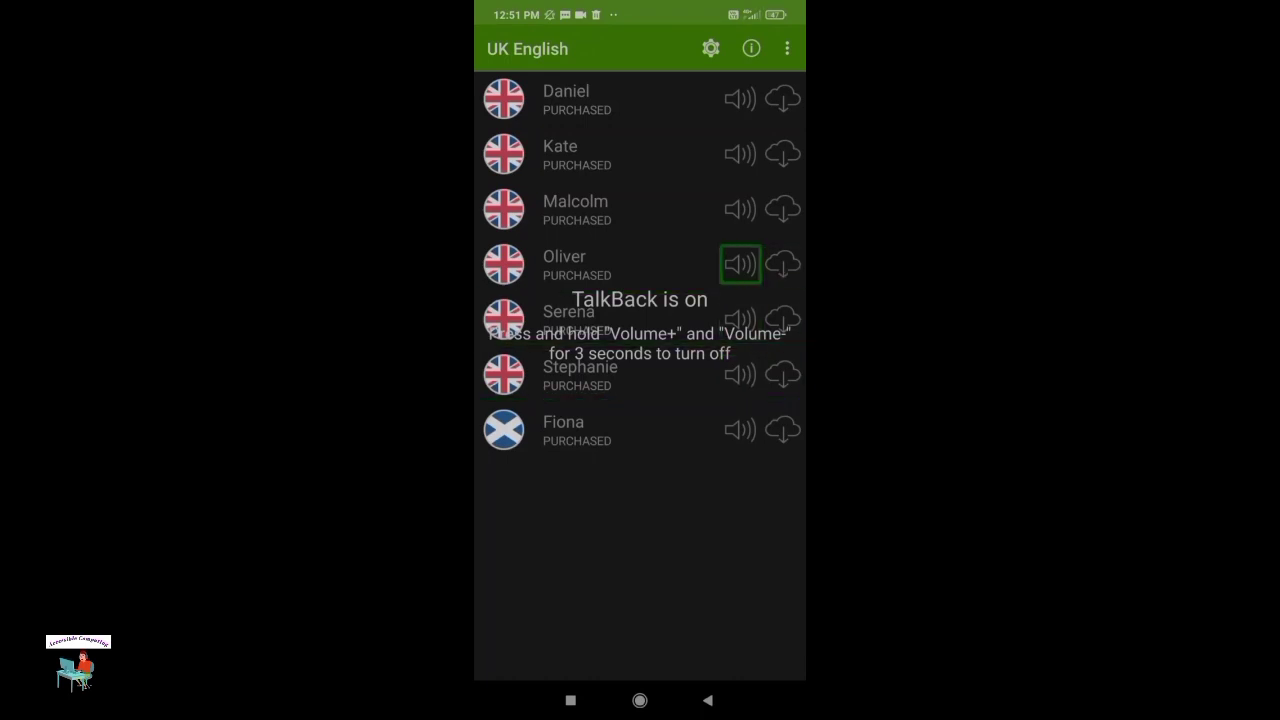
pyautogui.press('Return')
pyautogui.press('Tab')
pyautogui.press('Tab')
pyautogui.press('Tab')
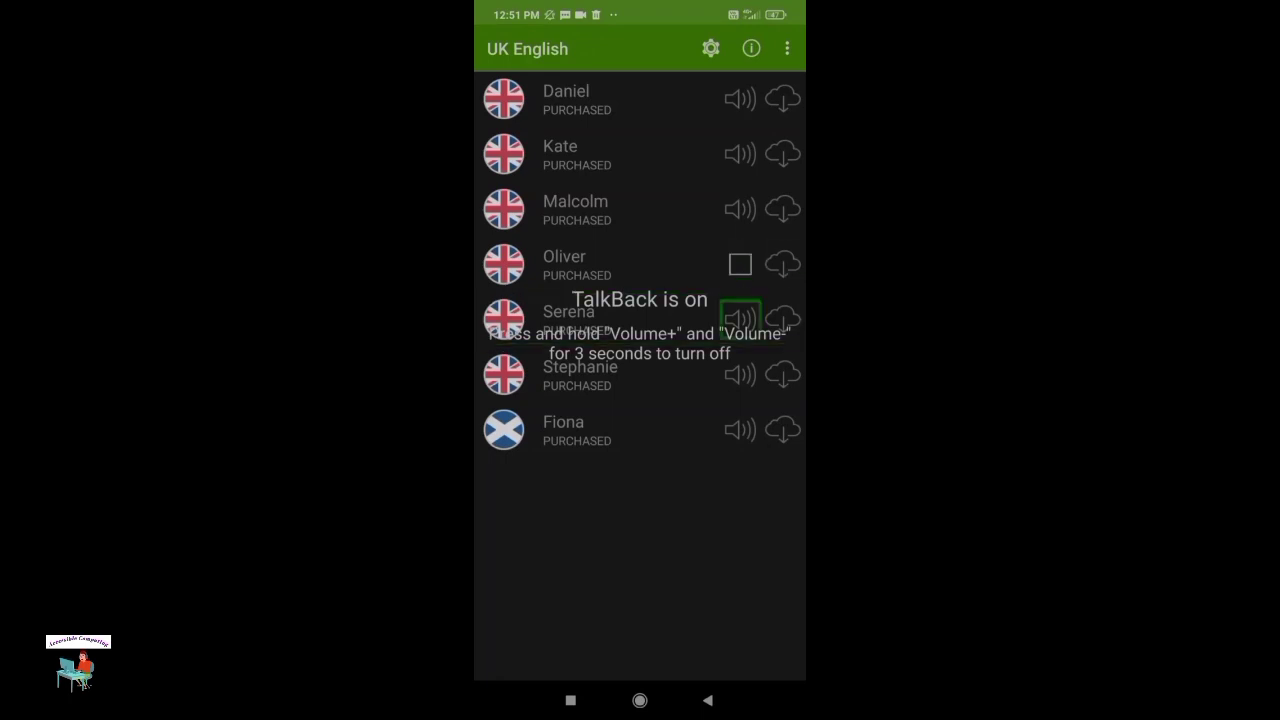
pyautogui.press('Return')
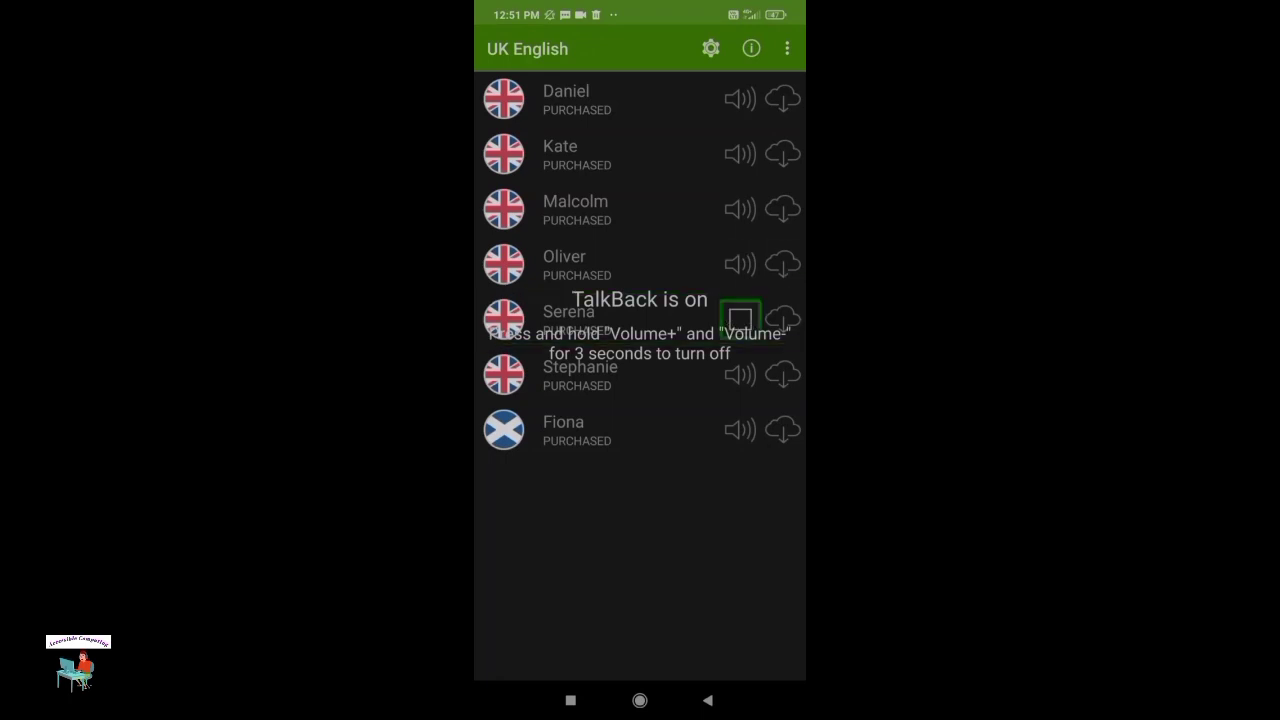
pyautogui.hotkey('shift', 'Tab')
pyautogui.hotkey('shift', 'Tab')
pyautogui.hotkey('shift', 'Tab')
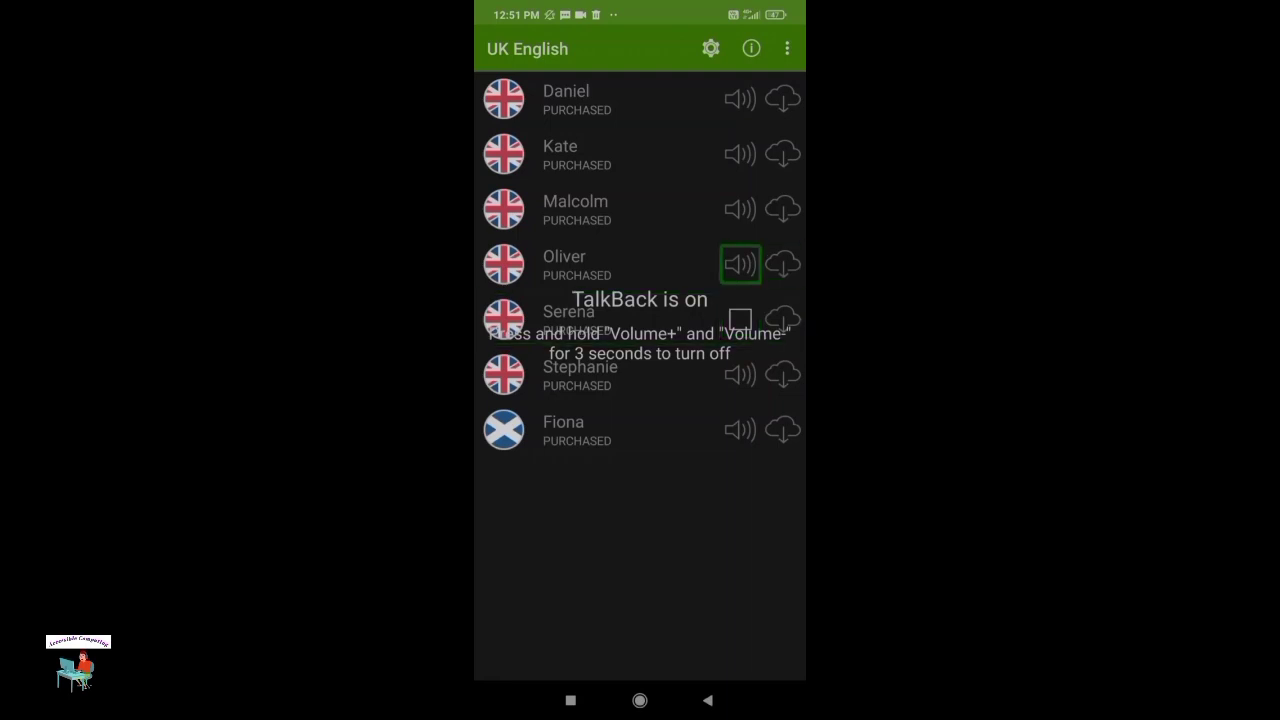
pyautogui.press('Return')
pyautogui.press('Tab')
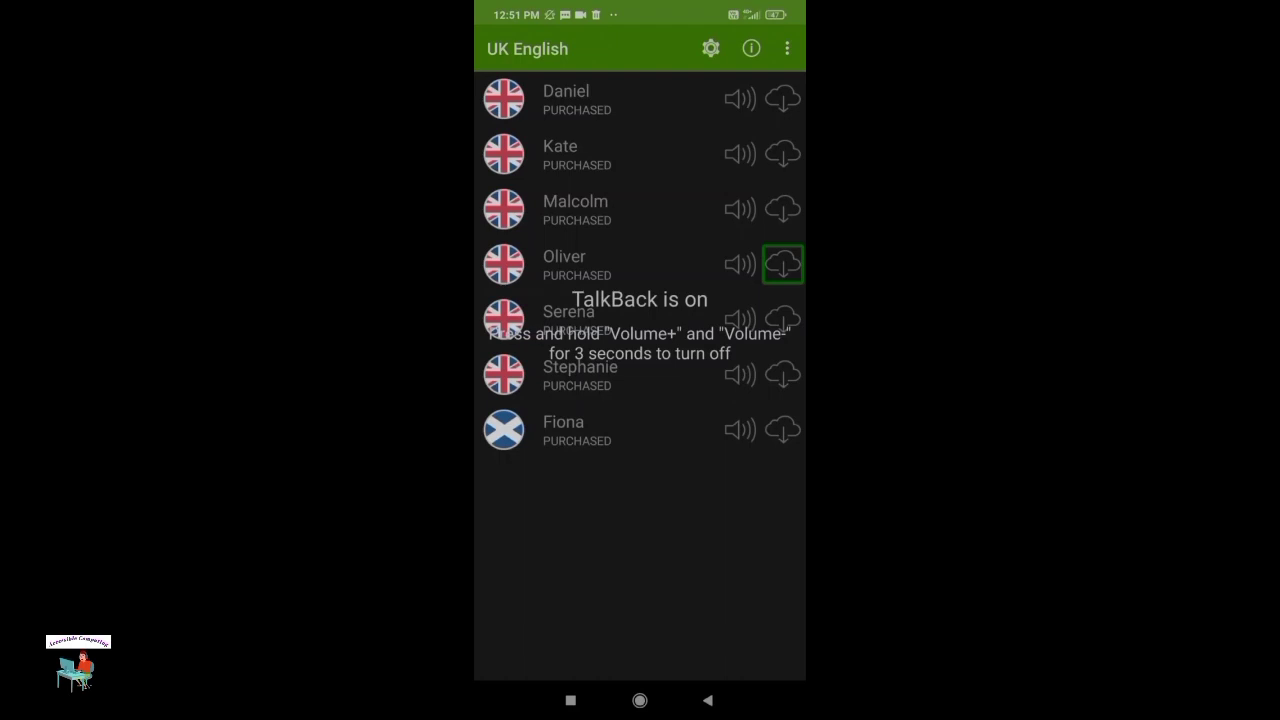
# Start Oliver's voice download, choosing embedded_pro (52MB) quality over embedded_compact
pyautogui.press('Return')
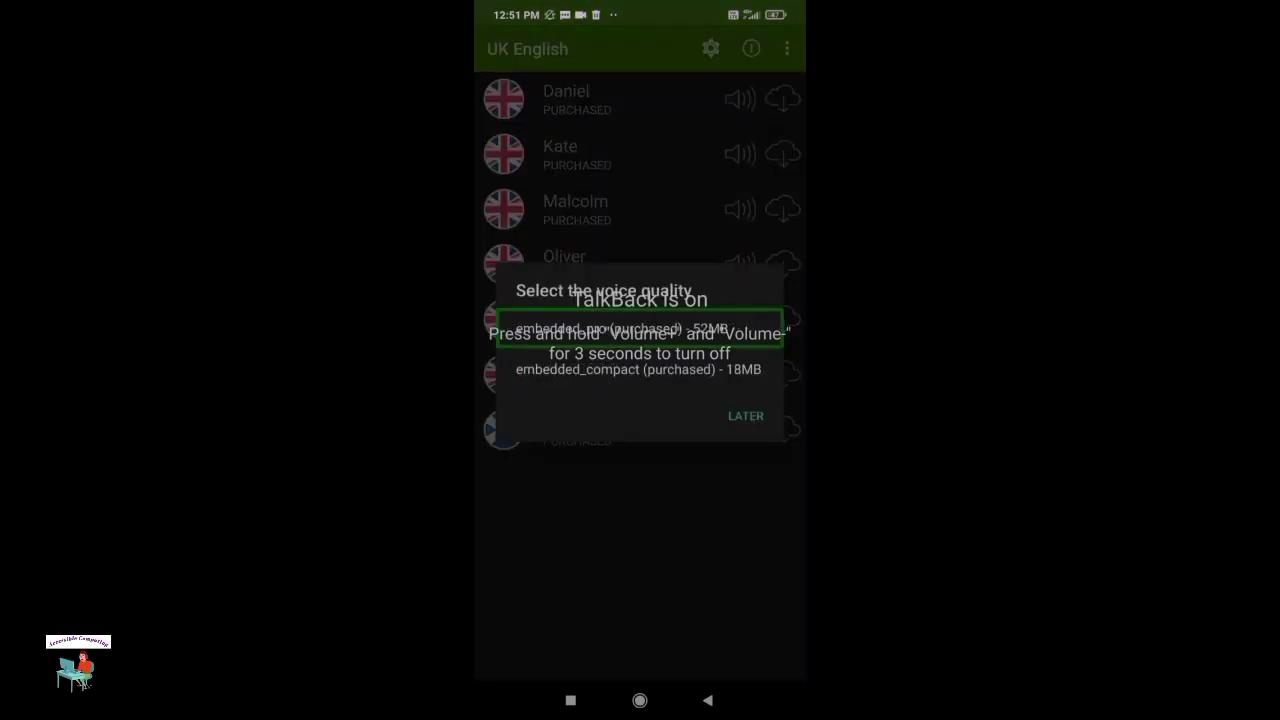
pyautogui.press('Tab')
pyautogui.hotkey('shift', 'Tab')
pyautogui.press('Tab')
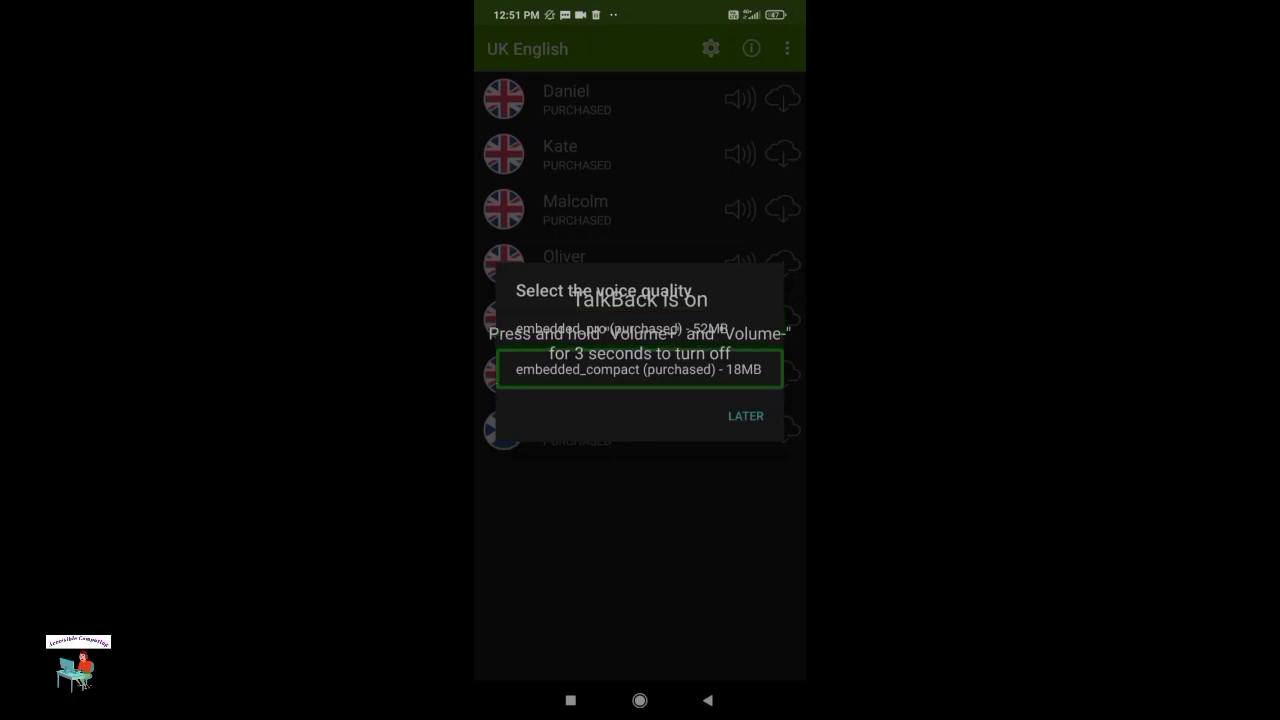
pyautogui.press('Tab')
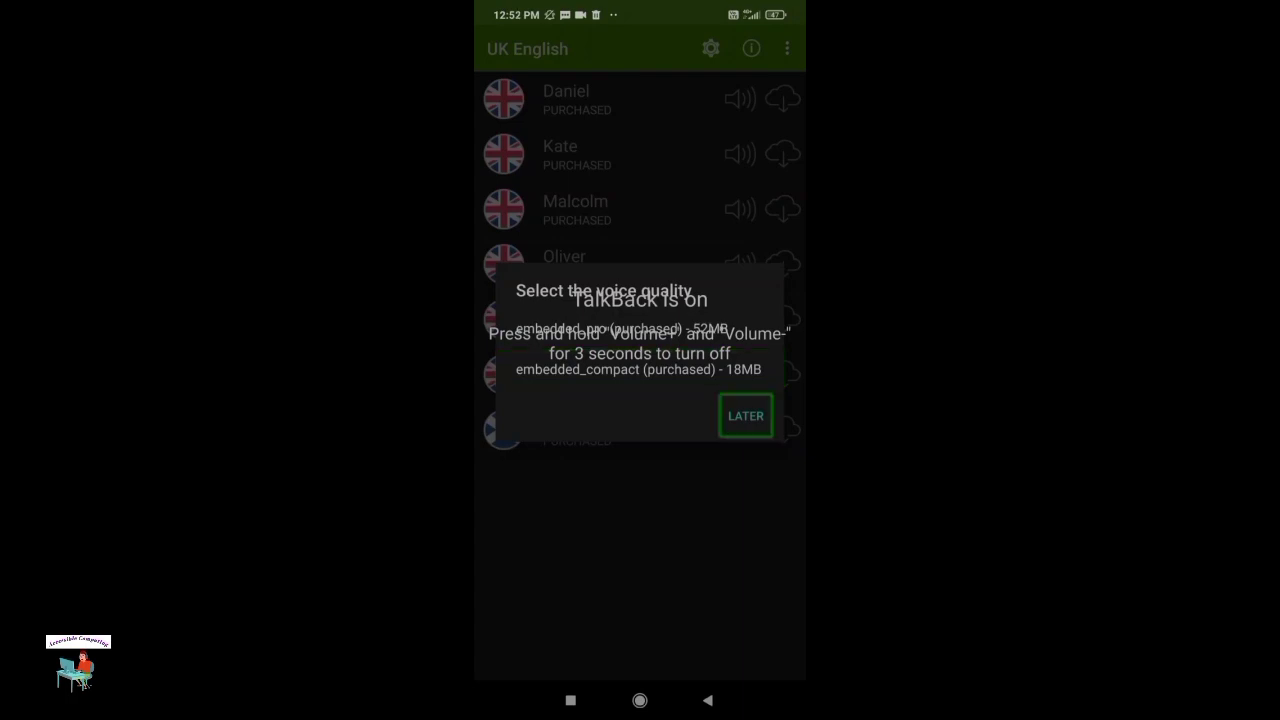
pyautogui.hotkey('shift', 'Tab')
pyautogui.hotkey('shift', 'Tab')
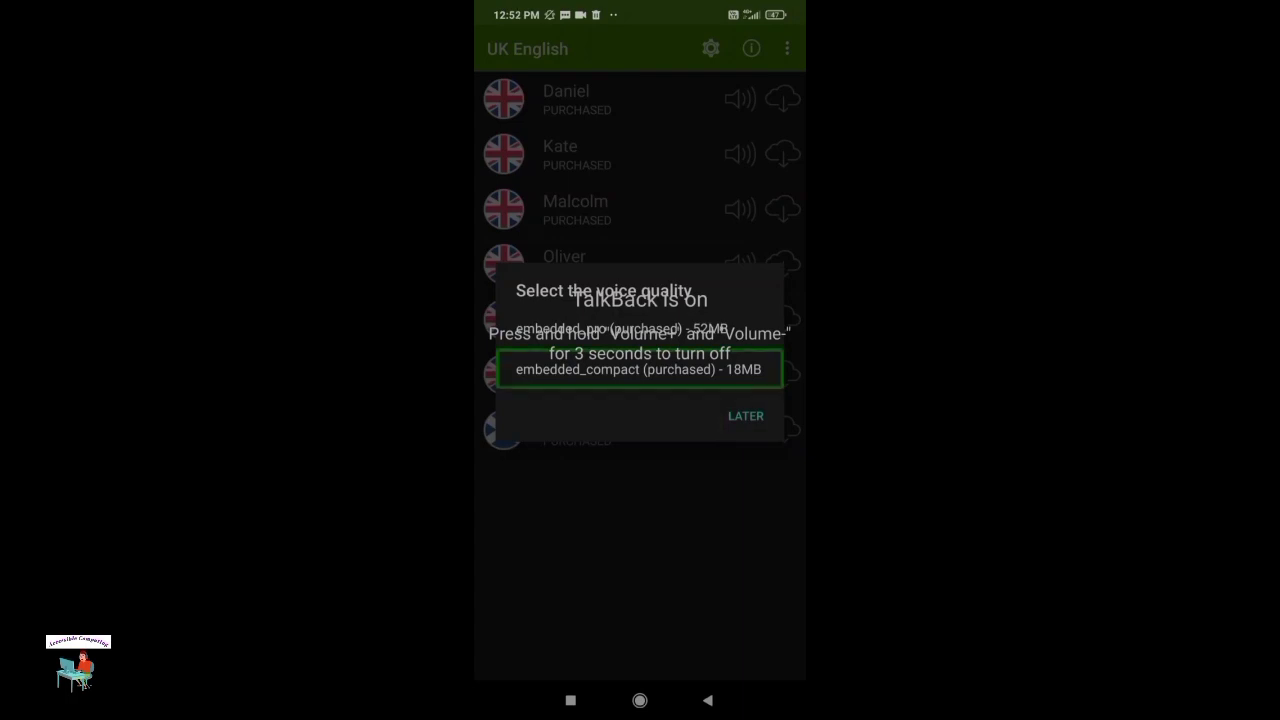
pyautogui.hotkey('shift', 'Tab')
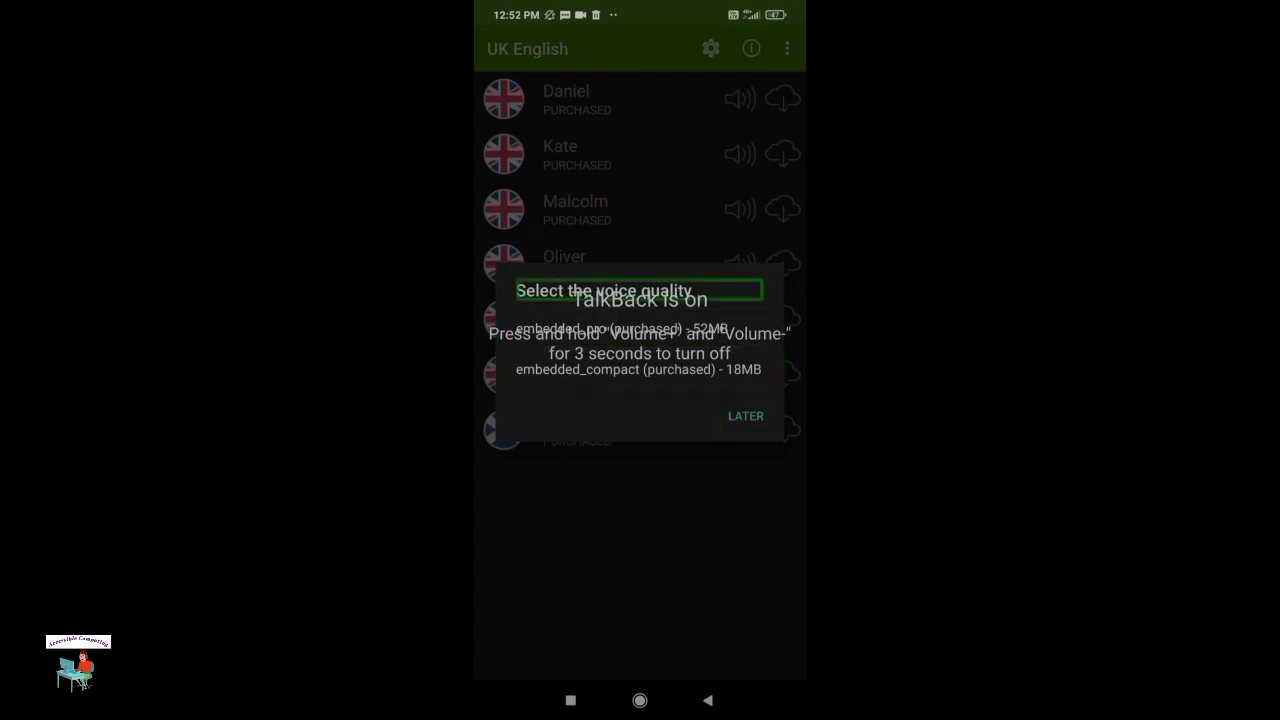
pyautogui.press('Tab')
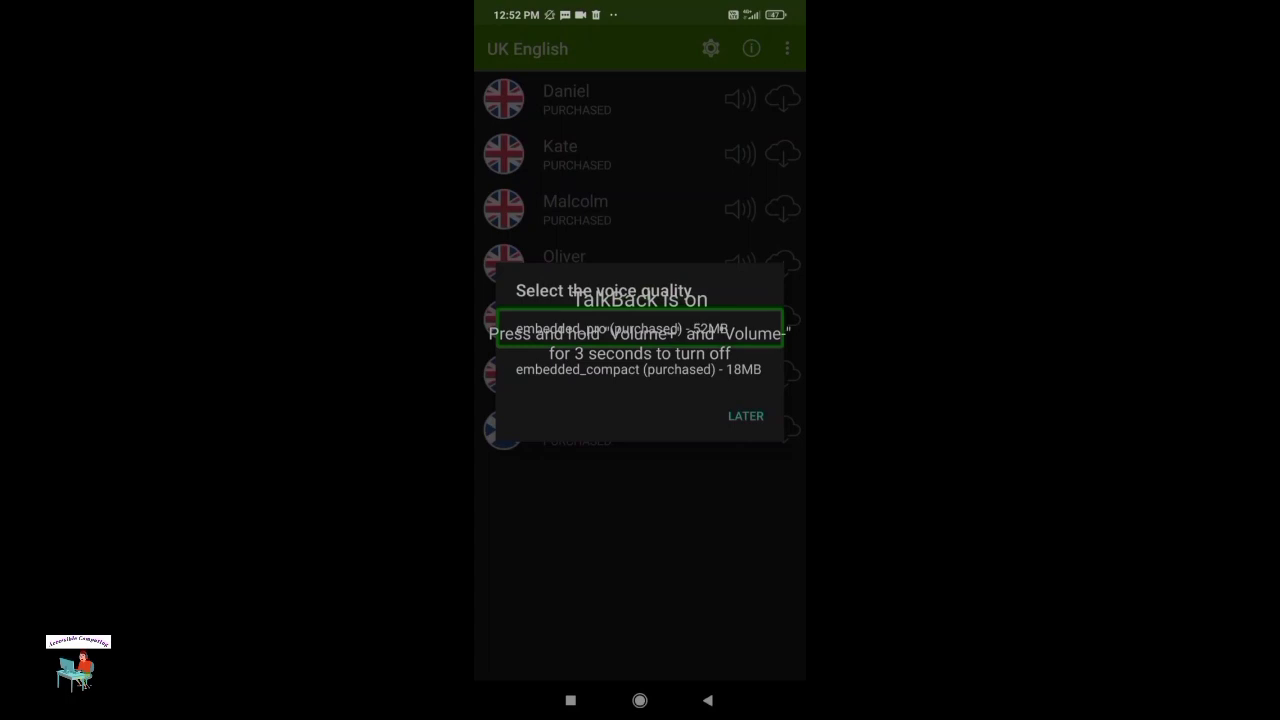
pyautogui.press('Return')
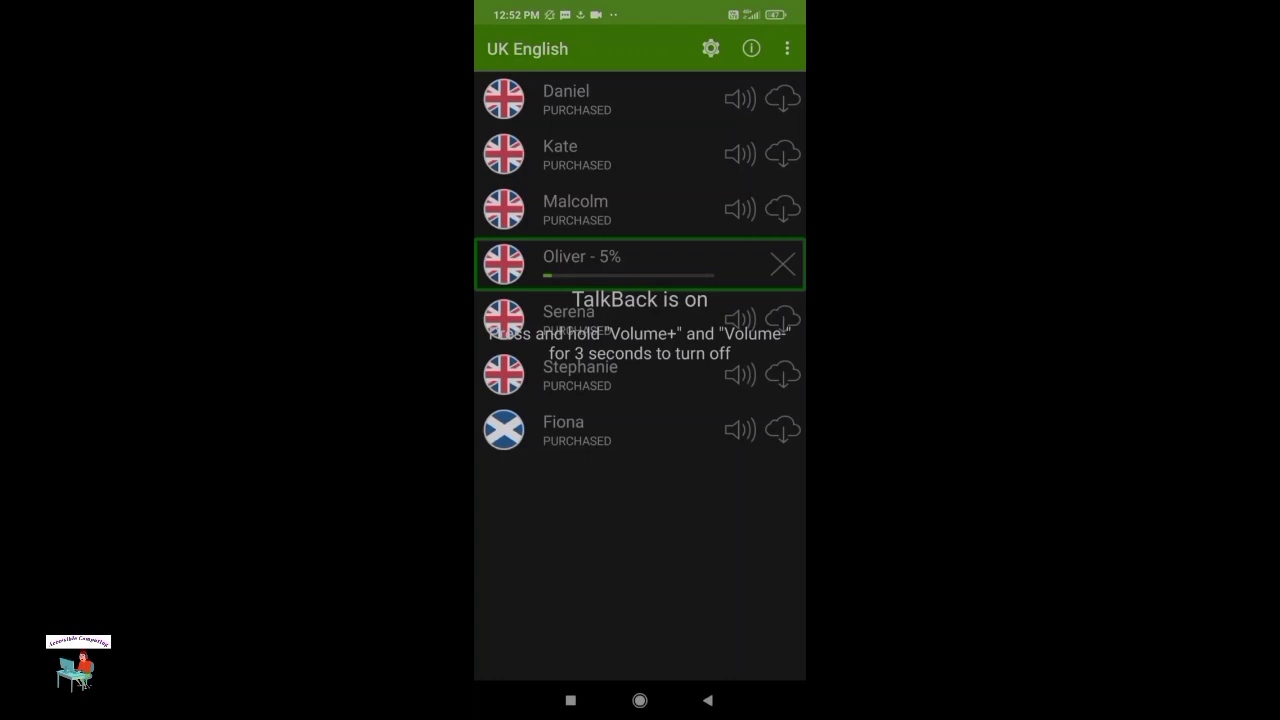
# Check Oliver's download progress and its cancel option without cancelling
pyautogui.click(783, 264)
pyautogui.click(600, 264)
pyautogui.click(783, 264)
pyautogui.click(600, 264)
# Go back to the language list and open the Indian English voices
pyautogui.press('Escape')
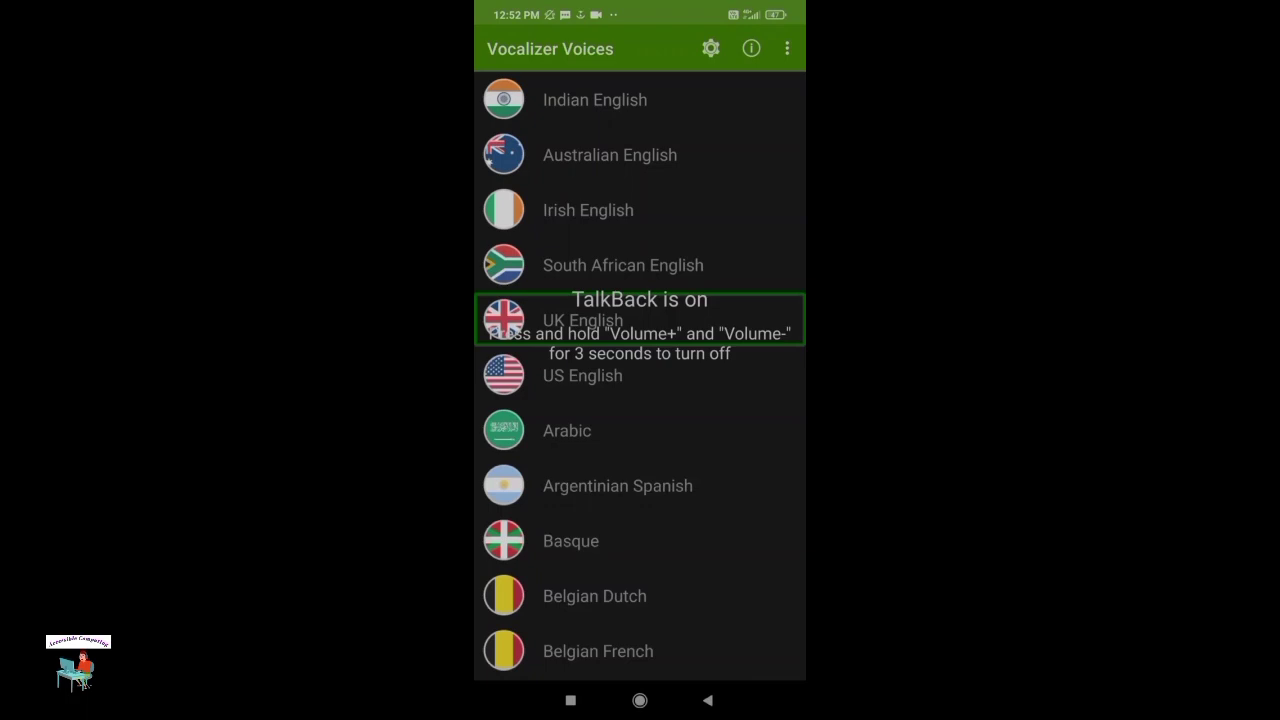
pyautogui.click(588, 210)
pyautogui.click(583, 320)
pyautogui.click(588, 210)
pyautogui.click(610, 155)
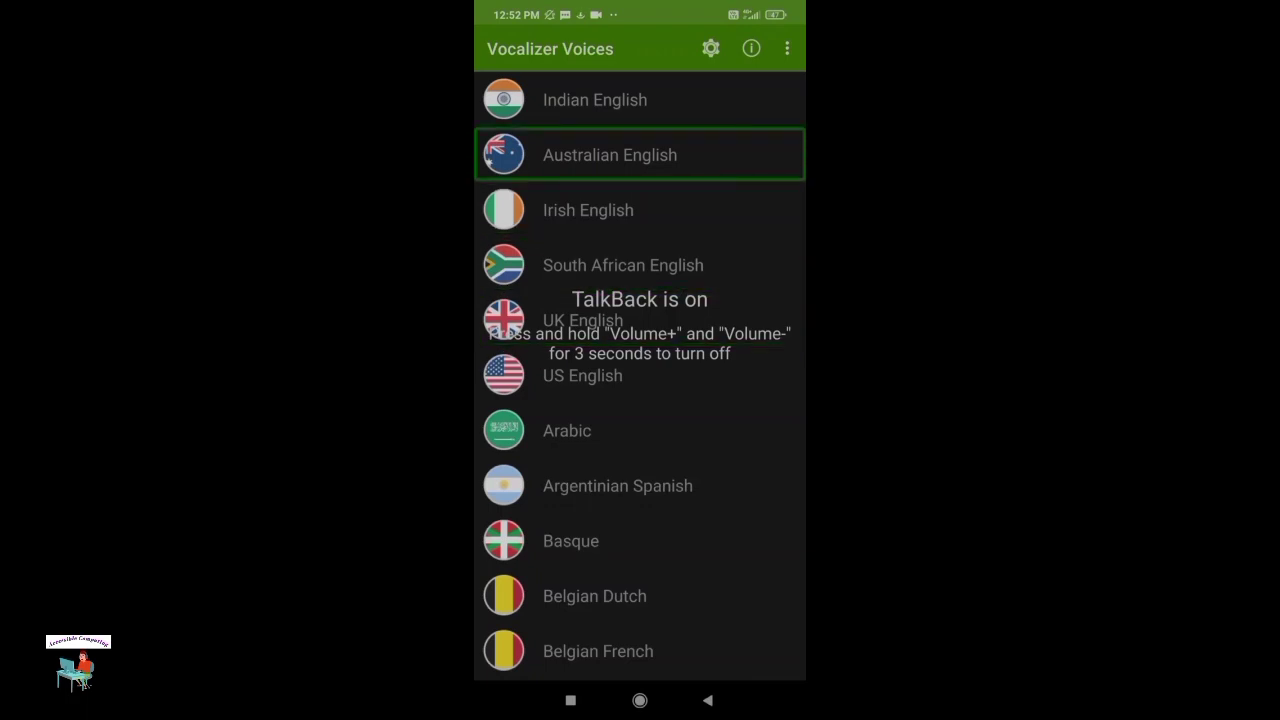
pyautogui.click(595, 100)
pyautogui.doubleClick(595, 100)
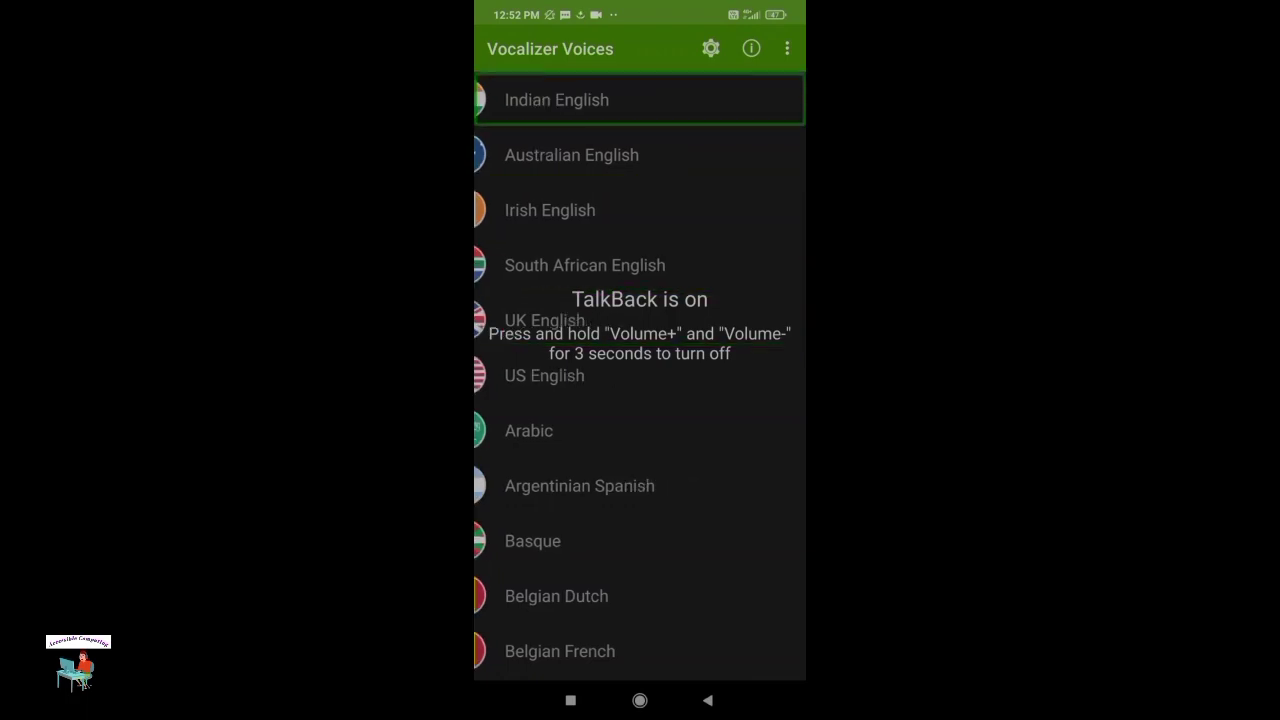
# Play the Veena voice sample
pyautogui.click(566, 264)
pyautogui.click(740, 264)
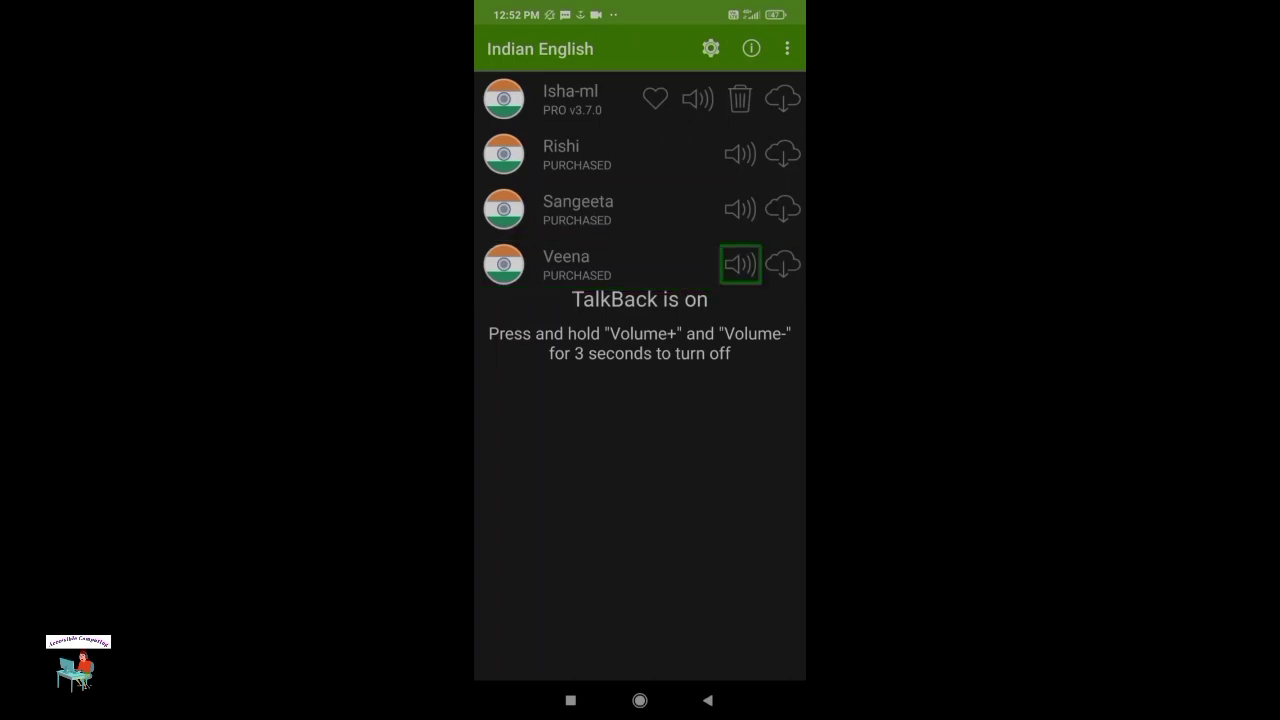
pyautogui.click(783, 264)
pyautogui.click(740, 264)
pyautogui.doubleClick(740, 264)
# Play the Sangeeta voice sample
pyautogui.click(600, 264)
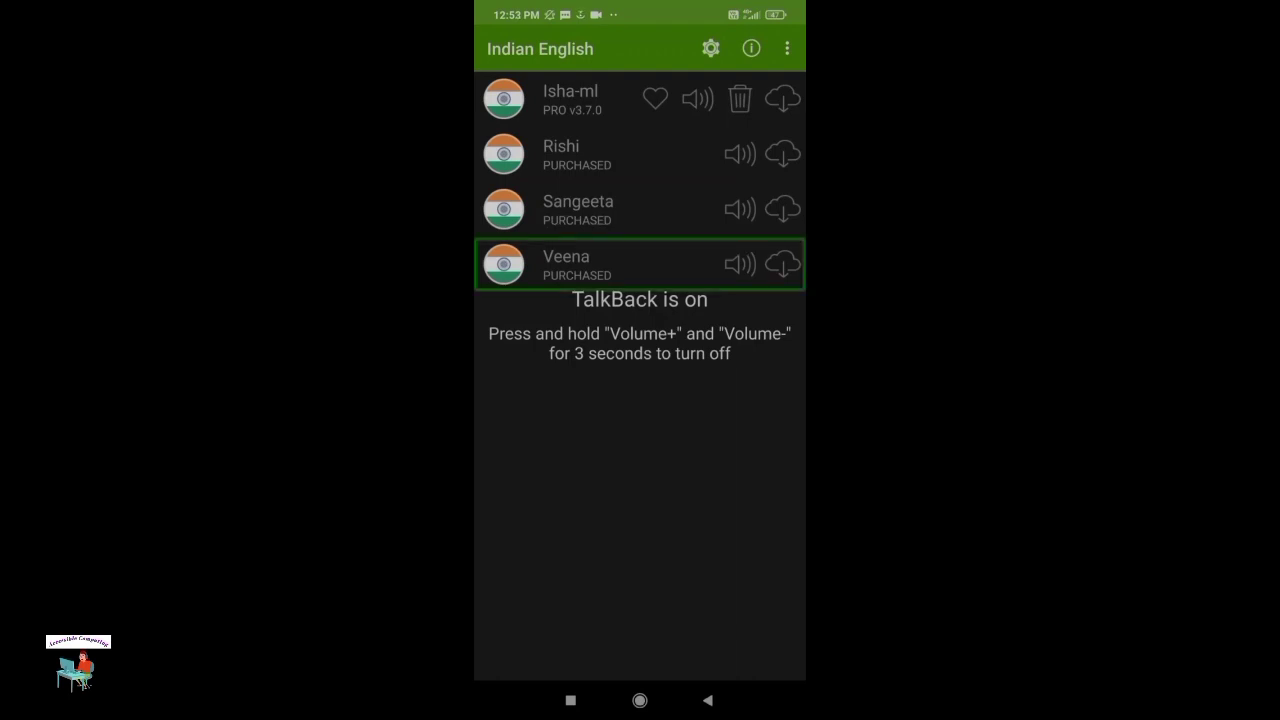
pyautogui.click(740, 264)
pyautogui.click(783, 264)
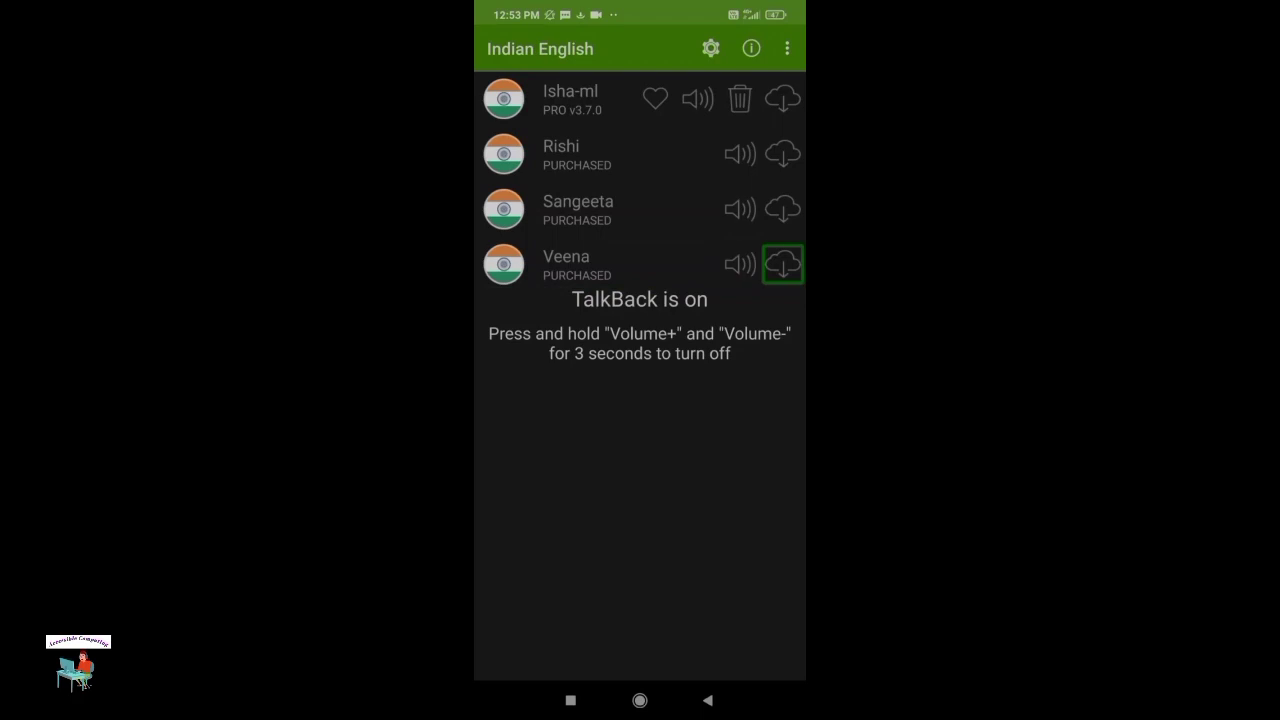
pyautogui.click(740, 264)
pyautogui.click(600, 264)
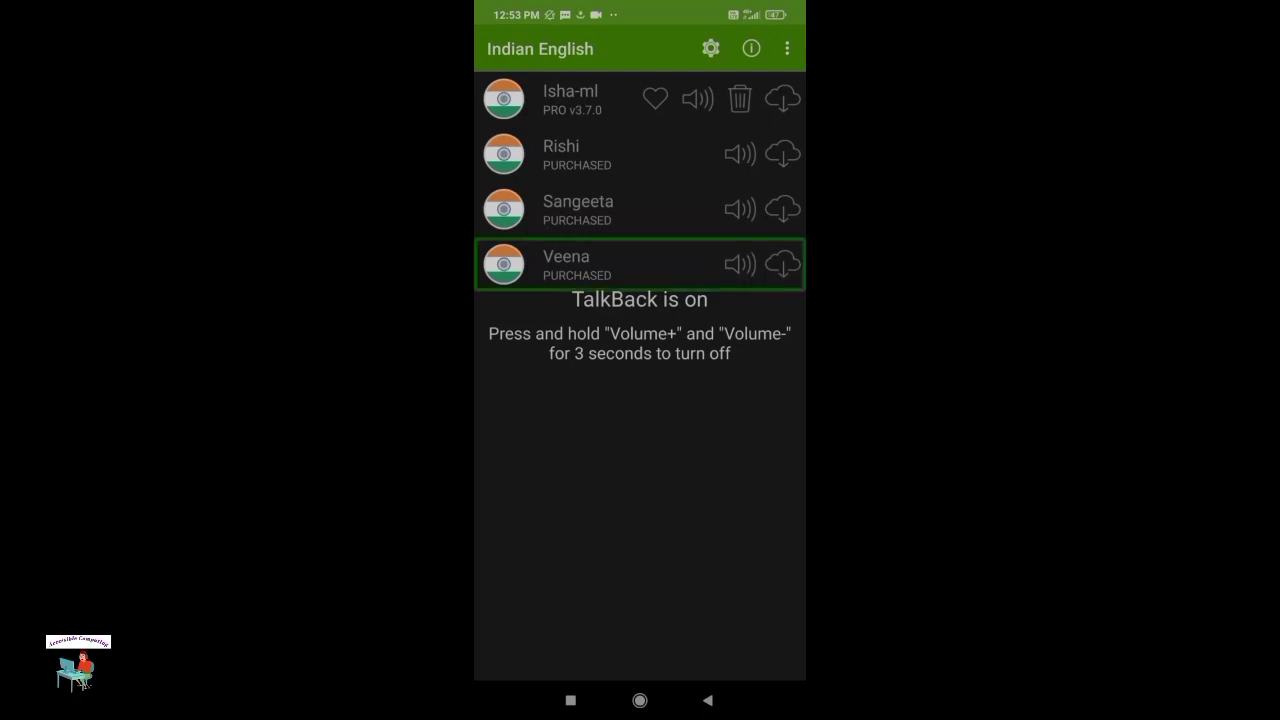
pyautogui.click(740, 209)
pyautogui.click(600, 209)
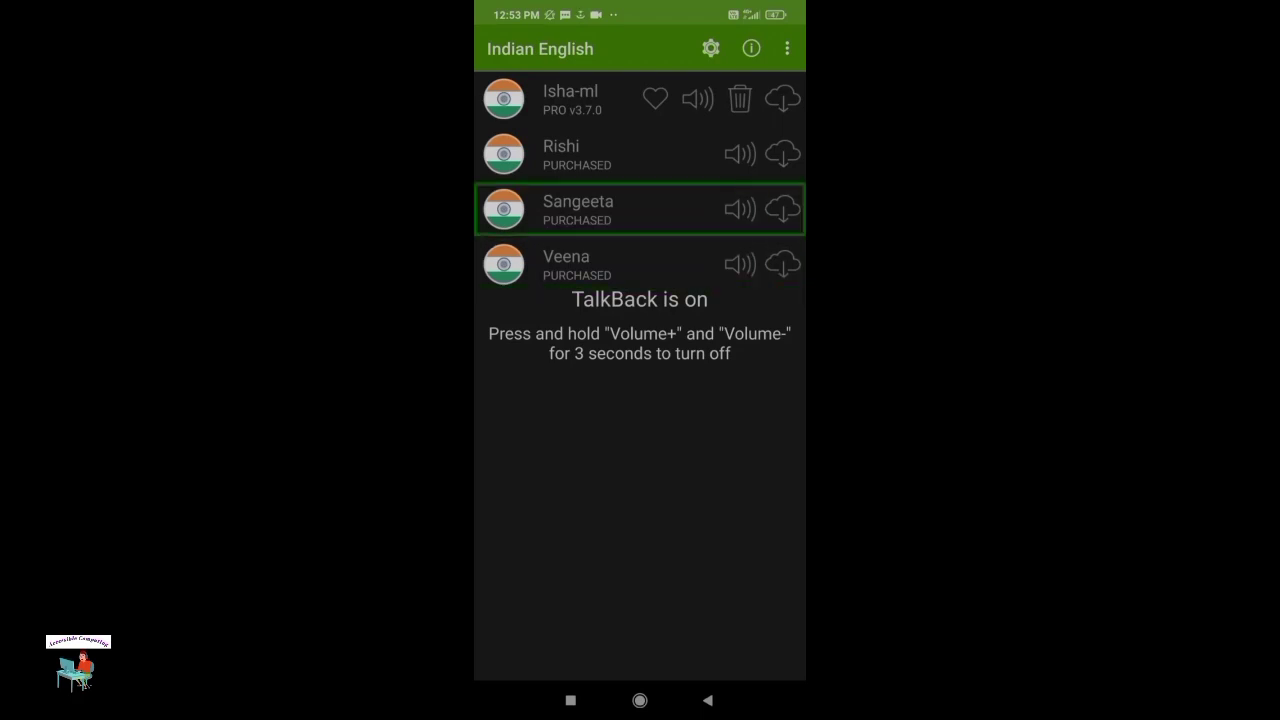
pyautogui.click(740, 209)
pyautogui.doubleClick(740, 209)
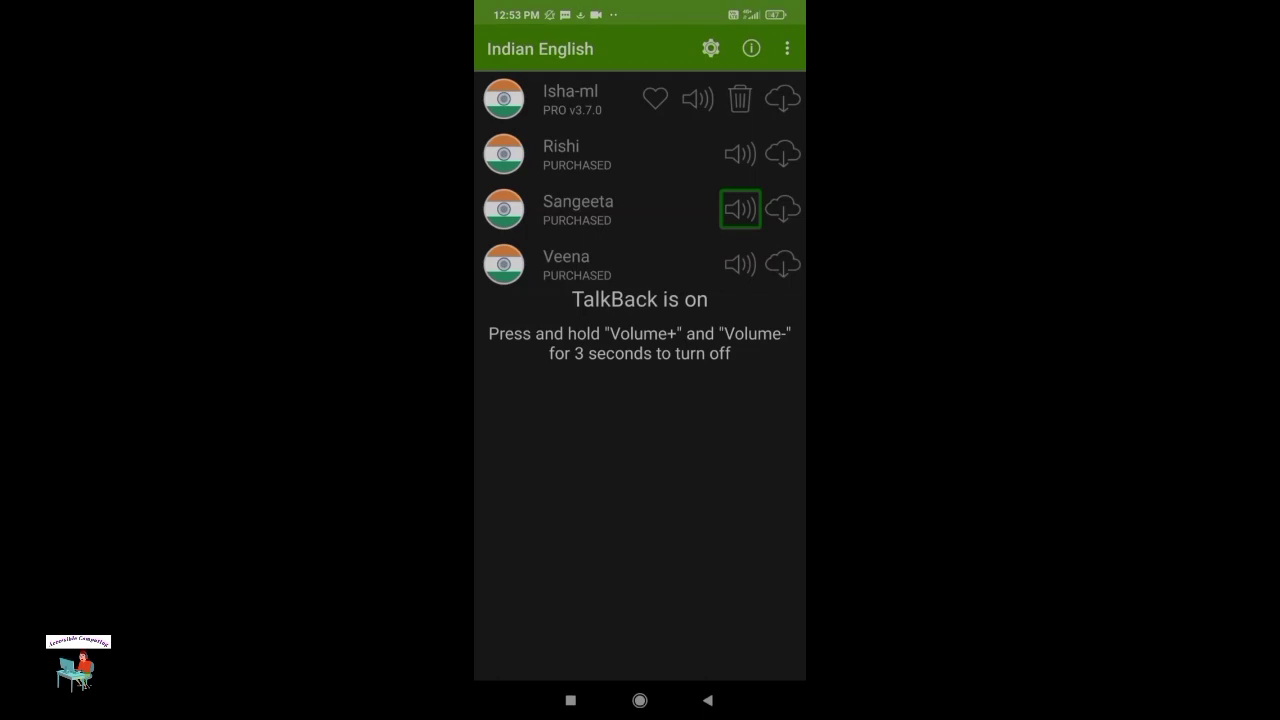
pyautogui.press('Escape')
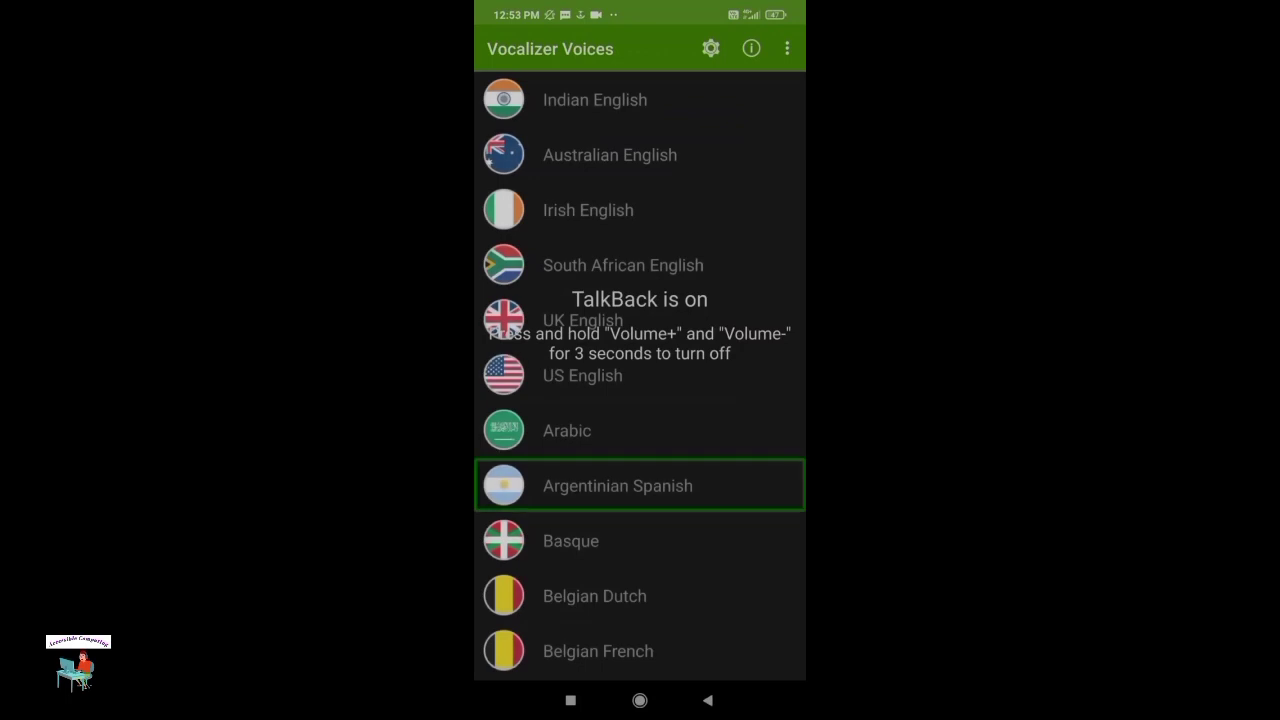